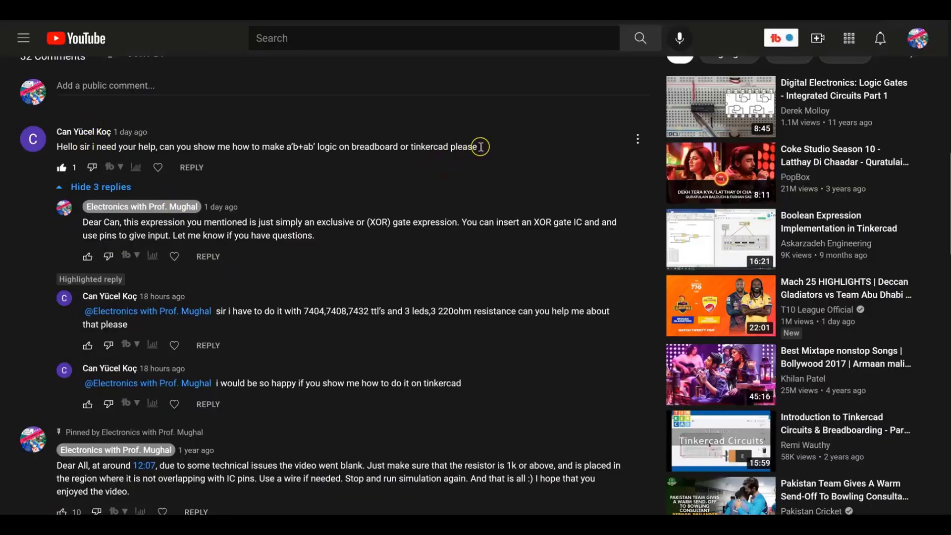
Read the viewer's request for a'b+ab' logic and browse the XOR gate article down to its truth table.
{"action": "left_click_drag", "start_coordinate": [478, 146], "coordinate": [49, 146]}
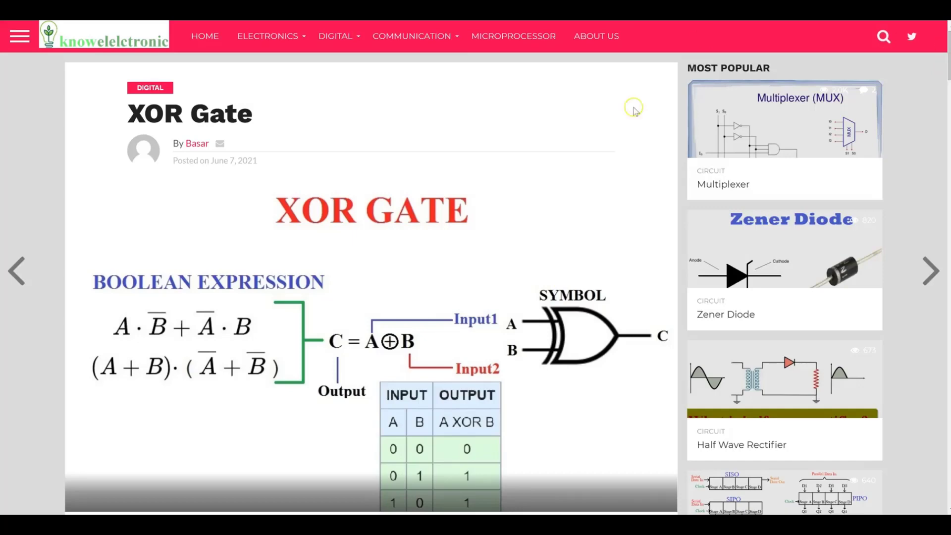
{"action": "scroll", "coordinate": [372, 282], "scroll_direction": "down", "scroll_amount": 1}
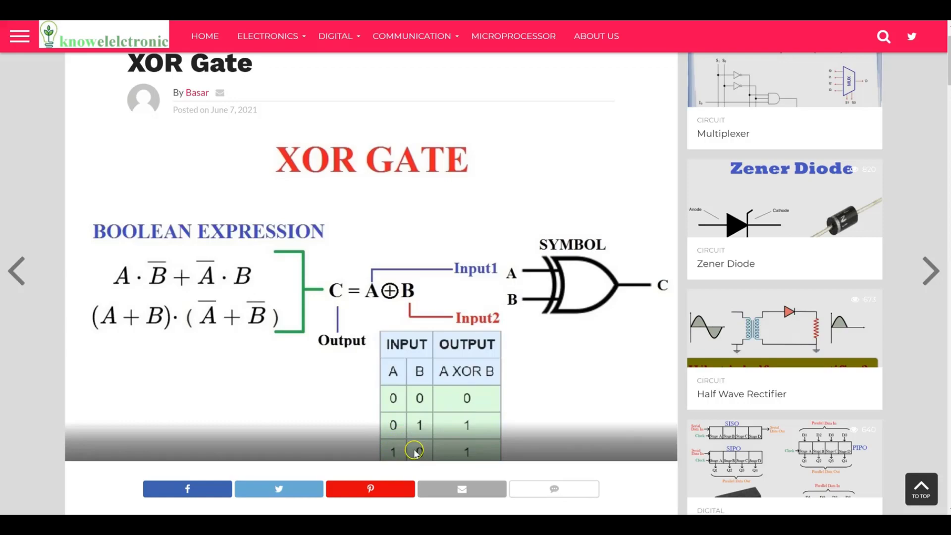
{"action": "left_click", "coordinate": [602, 141]}
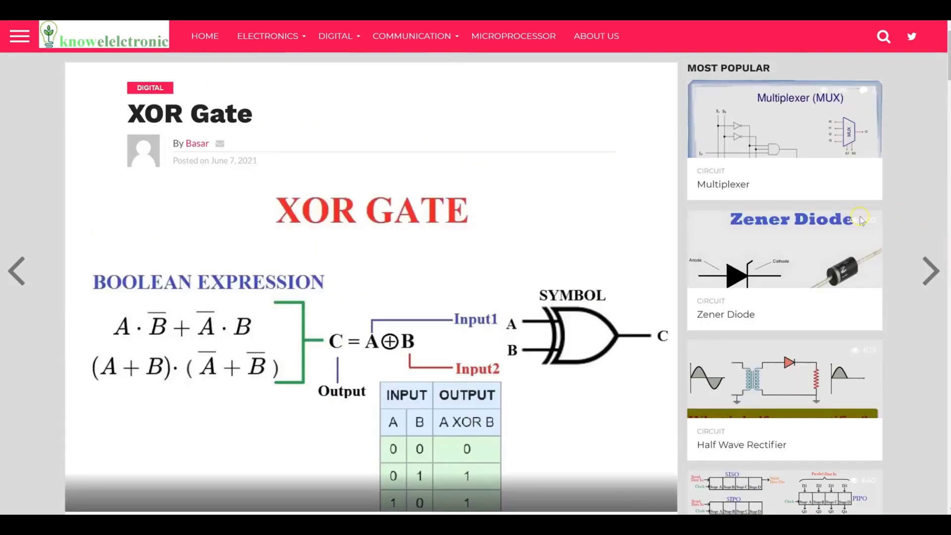
{"action": "scroll", "coordinate": [486, 301], "scroll_direction": "down", "scroll_amount": 4}
{"action": "left_click", "coordinate": [494, 249]}
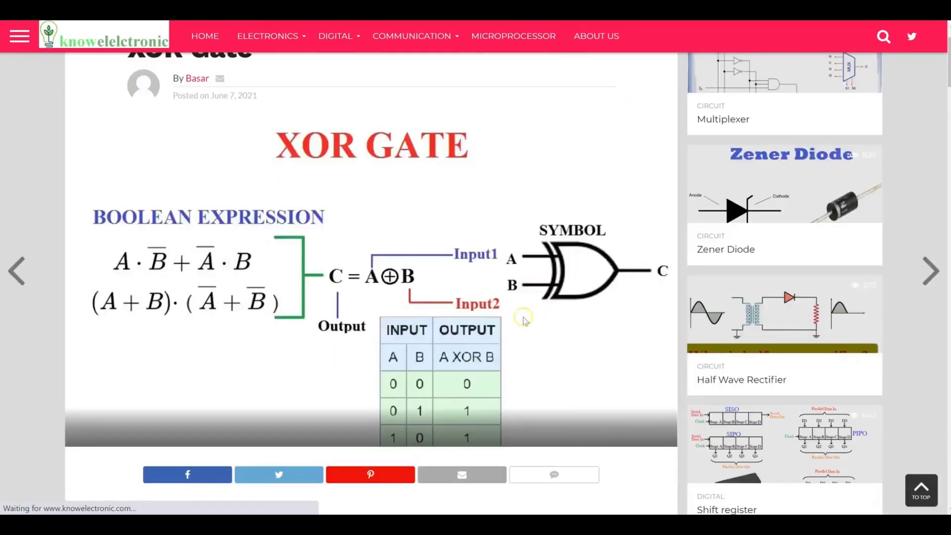
{"action": "scroll", "coordinate": [545, 332], "scroll_direction": "down", "scroll_amount": 9}
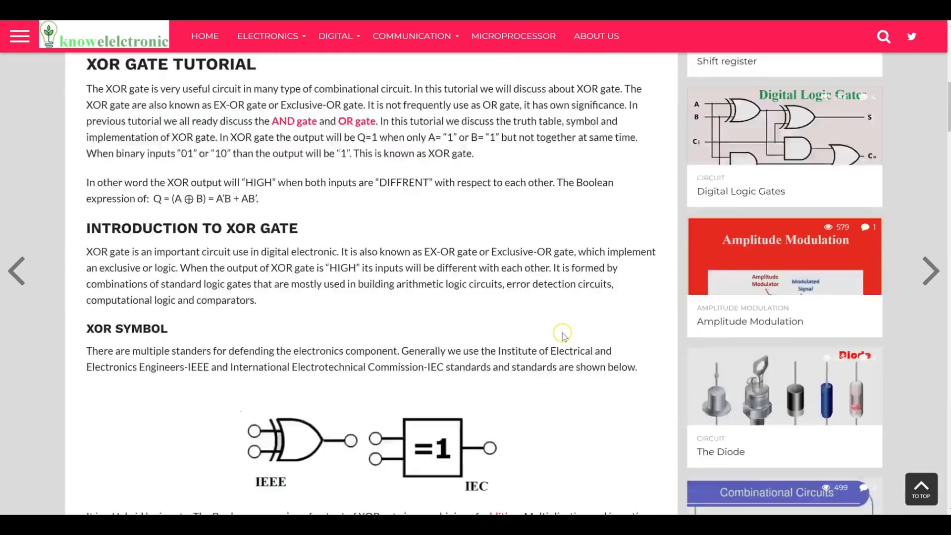
{"action": "scroll", "coordinate": [563, 334], "scroll_direction": "down", "scroll_amount": 10}
{"action": "scroll", "coordinate": [564, 335], "scroll_direction": "down", "scroll_amount": 1}
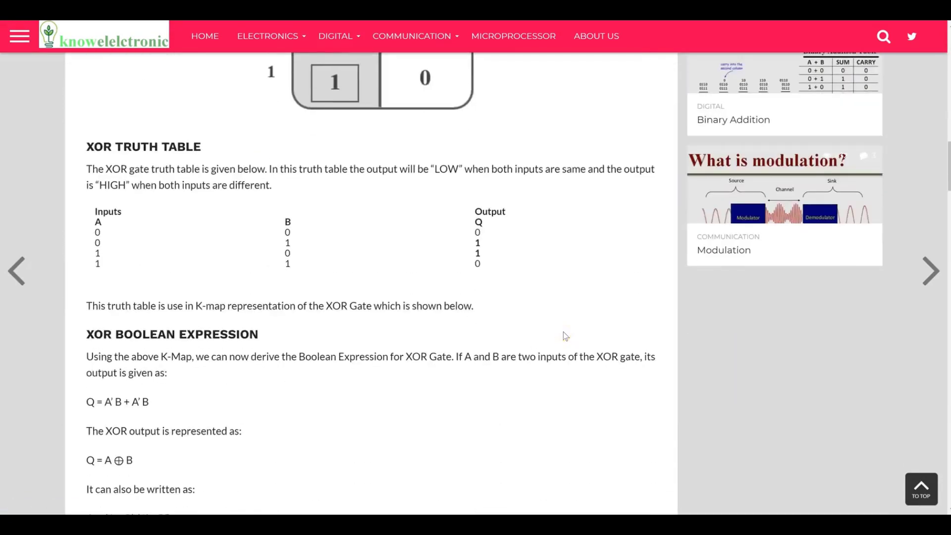
Examine the XOR truth table's input and output rows and the Boolean expression given below it.
{"action": "left_click_drag", "start_coordinate": [91, 265], "coordinate": [296, 266]}
{"action": "double_click", "coordinate": [477, 263]}
{"action": "left_click_drag", "start_coordinate": [482, 253], "coordinate": [173, 236]}
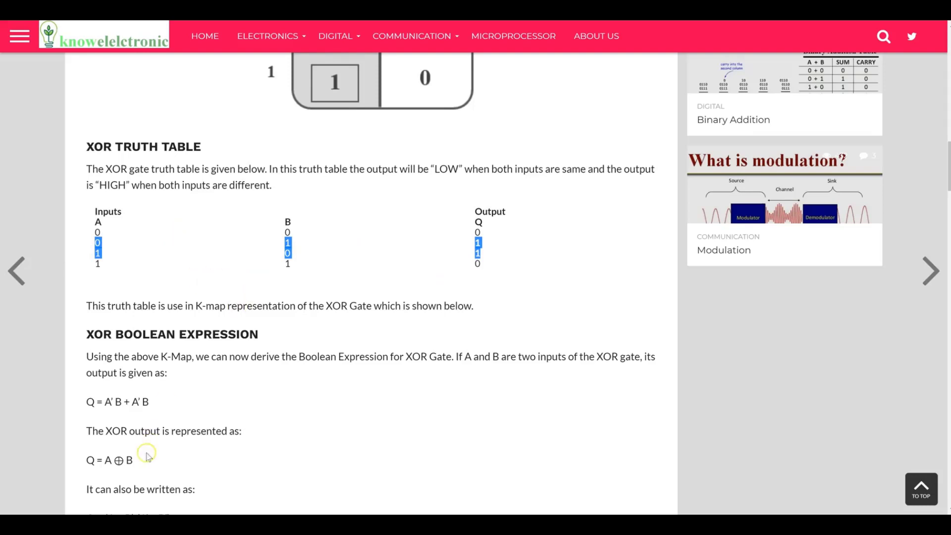
{"action": "left_click", "coordinate": [507, 227]}
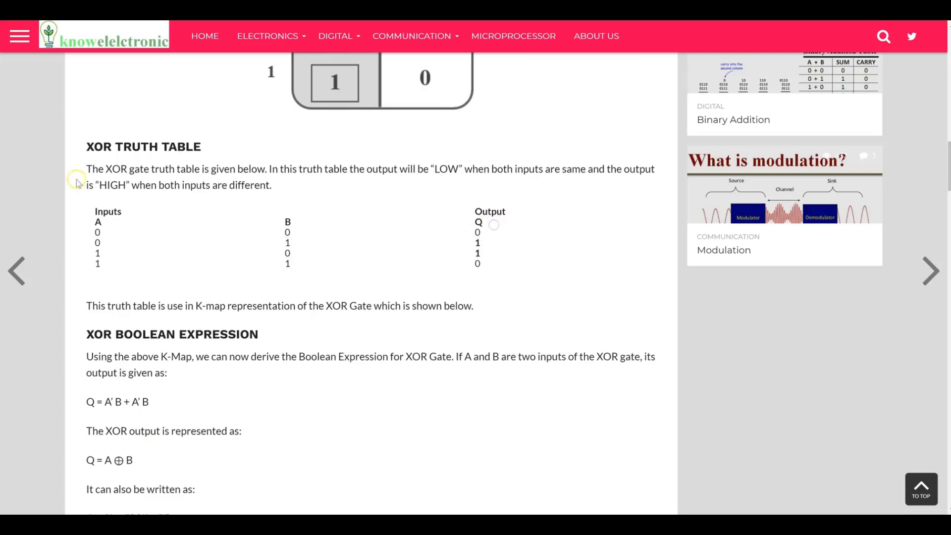
{"action": "left_click_drag", "start_coordinate": [94, 210], "coordinate": [362, 251]}
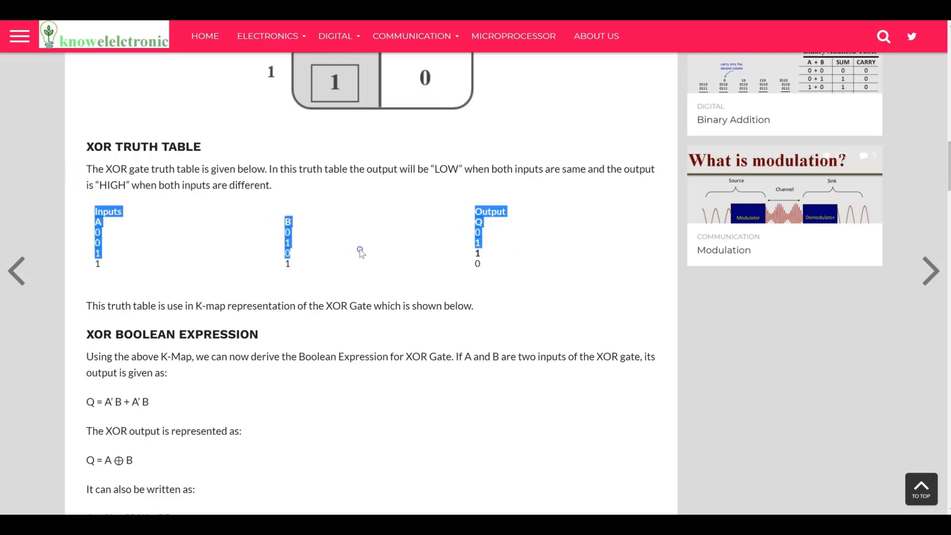
{"action": "left_click_drag", "start_coordinate": [84, 402], "coordinate": [159, 405]}
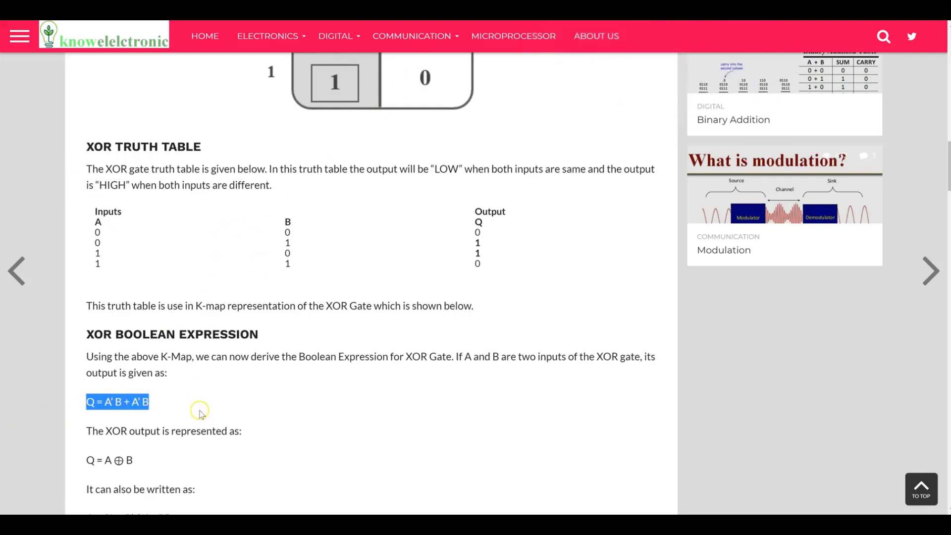
{"action": "left_click_drag", "start_coordinate": [154, 401], "coordinate": [145, 401]}
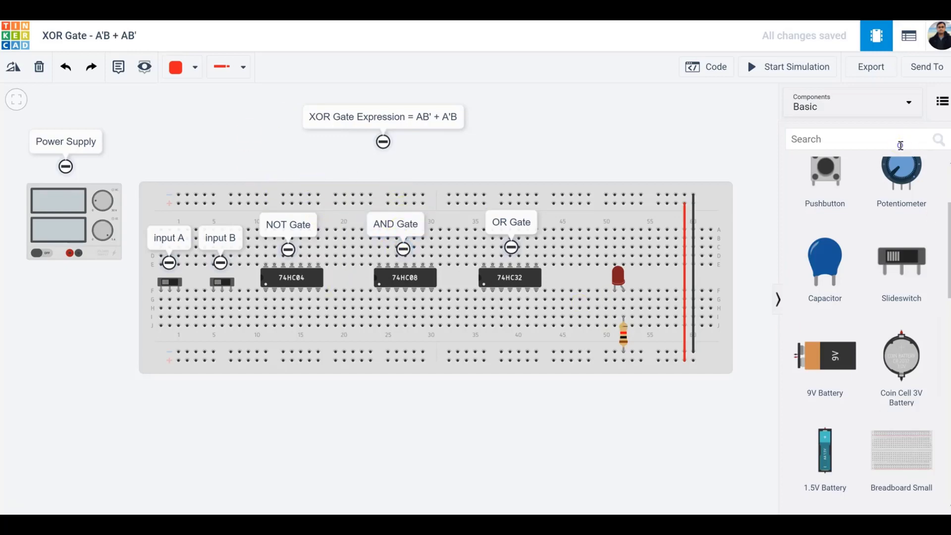
Inspect the gate chips and the power supply in the Tinkercad circuit, and search the components for 7432.
{"action": "left_click", "coordinate": [901, 146]}
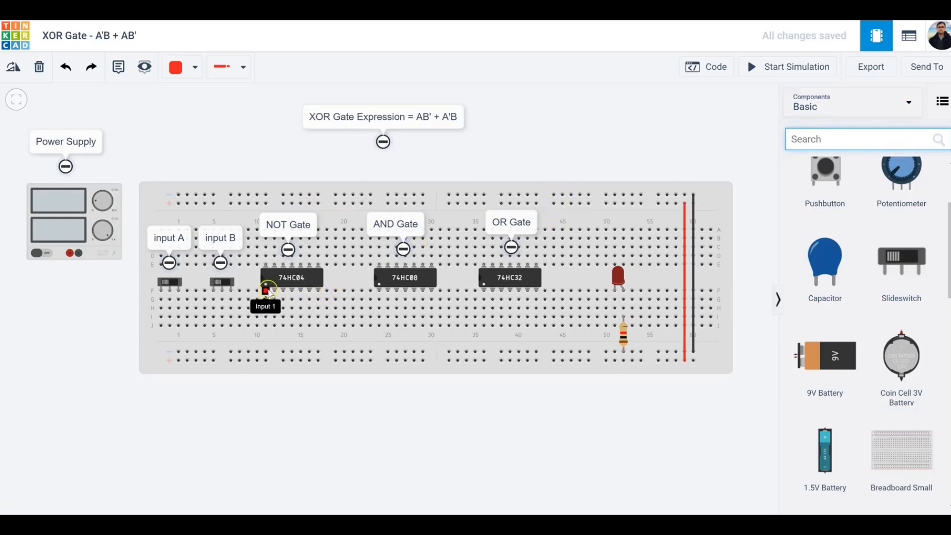
{"action": "left_click", "coordinate": [278, 284]}
{"action": "left_click", "coordinate": [395, 283]}
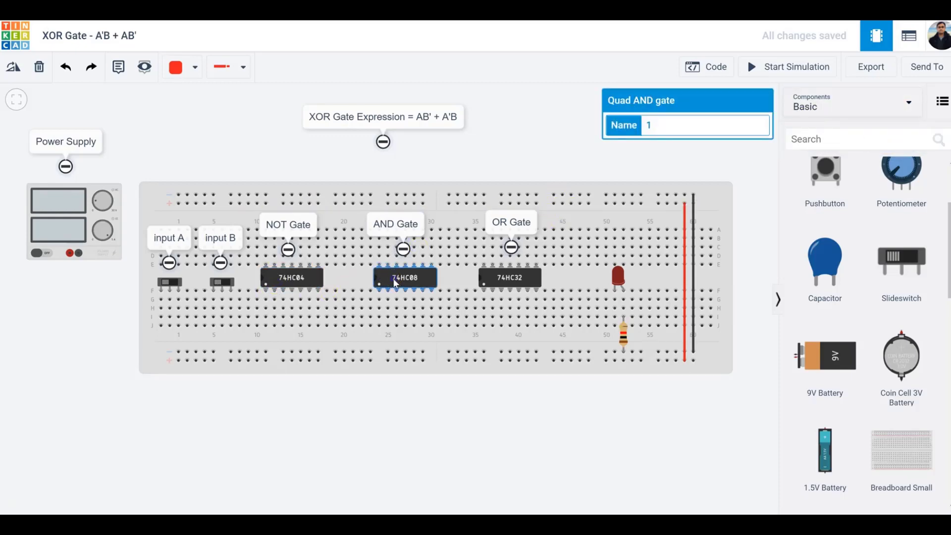
{"action": "left_click", "coordinate": [534, 270]}
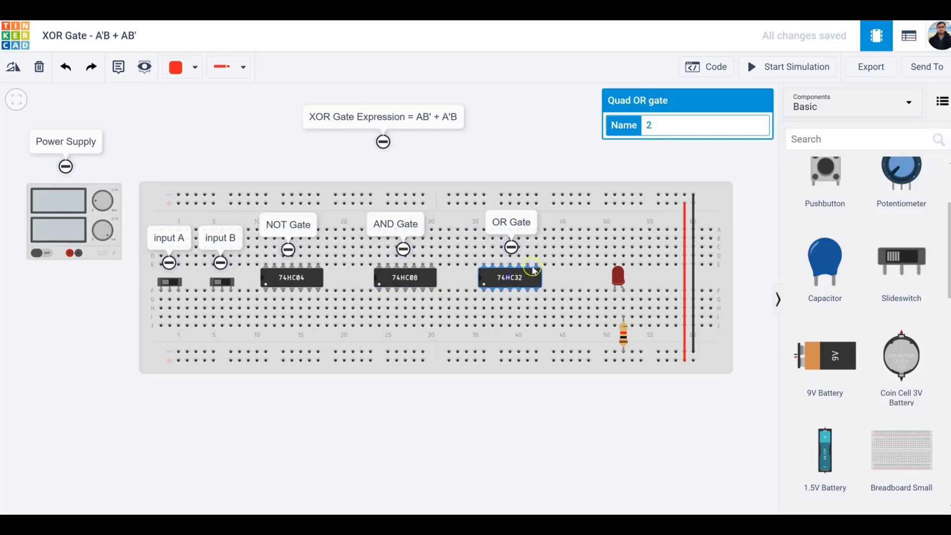
{"action": "left_click", "coordinate": [838, 133]}
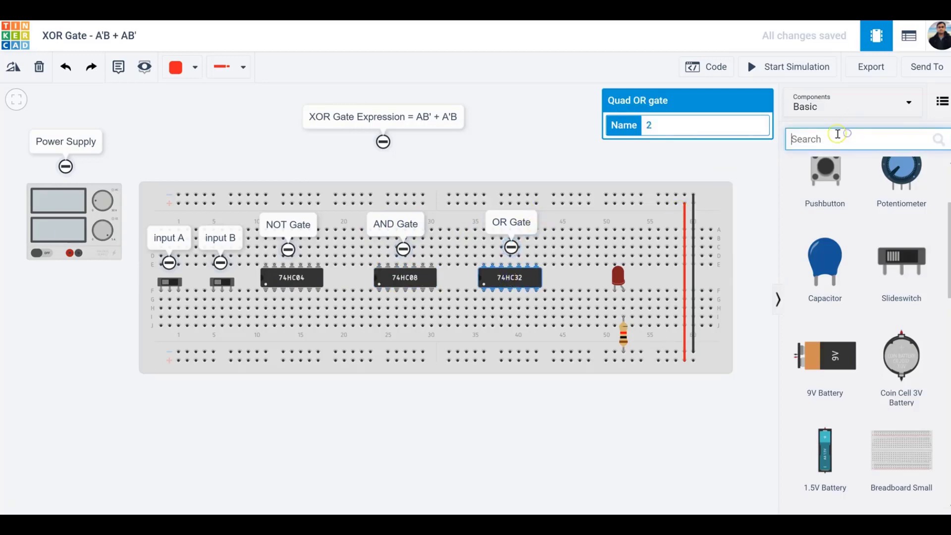
{"action": "type", "text": "7432"}
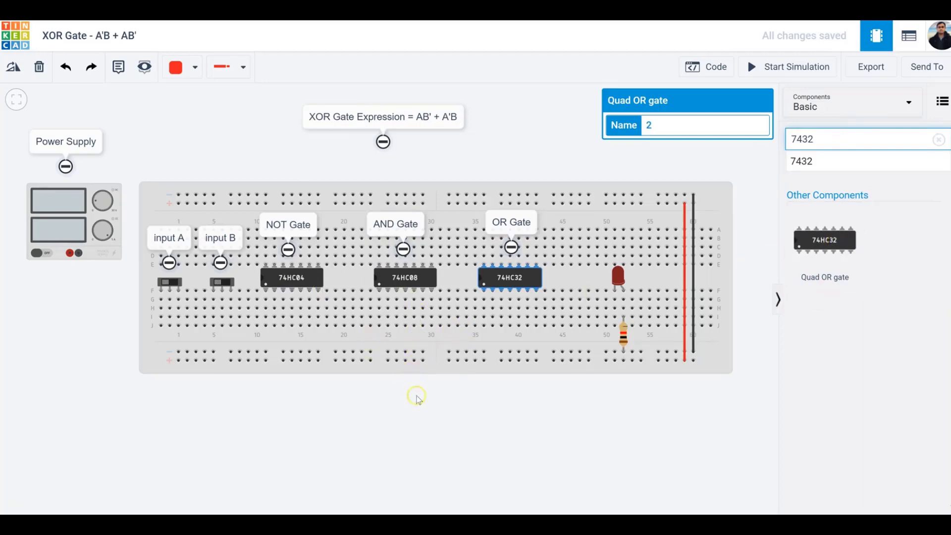
{"action": "left_click", "coordinate": [85, 227]}
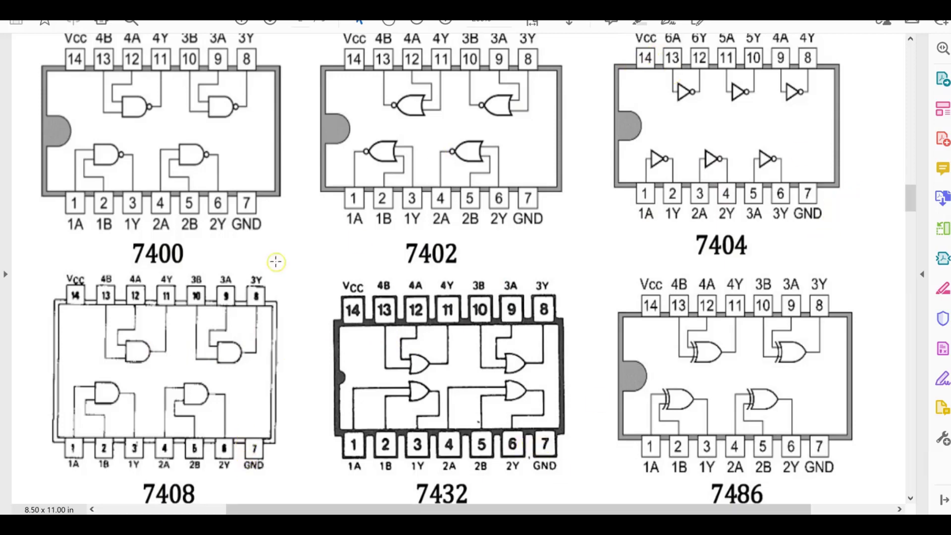
Return from the pinout diagrams to Tinkercad and wire the 74HC04's ground pin to the lower negative rail in black.
{"action": "key", "text": "alt+Tab"}
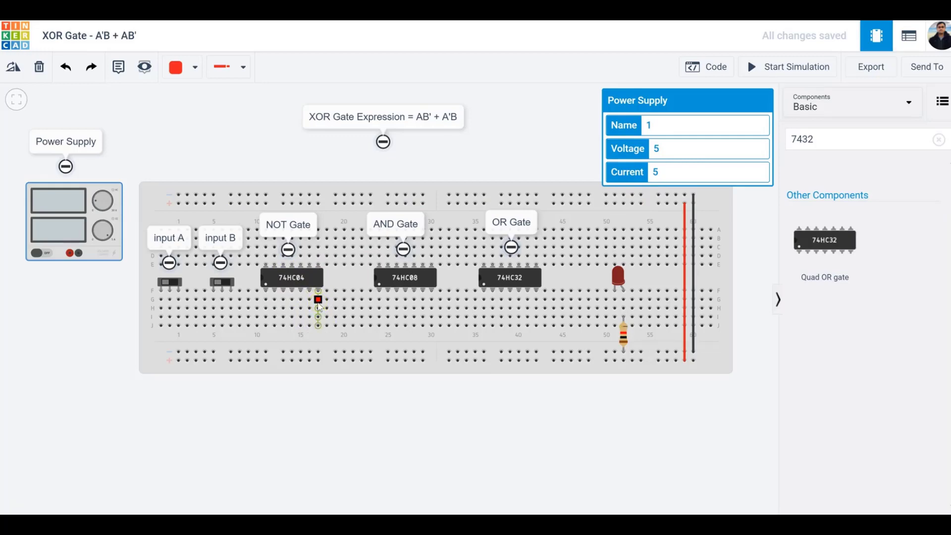
{"action": "left_click", "coordinate": [318, 302]}
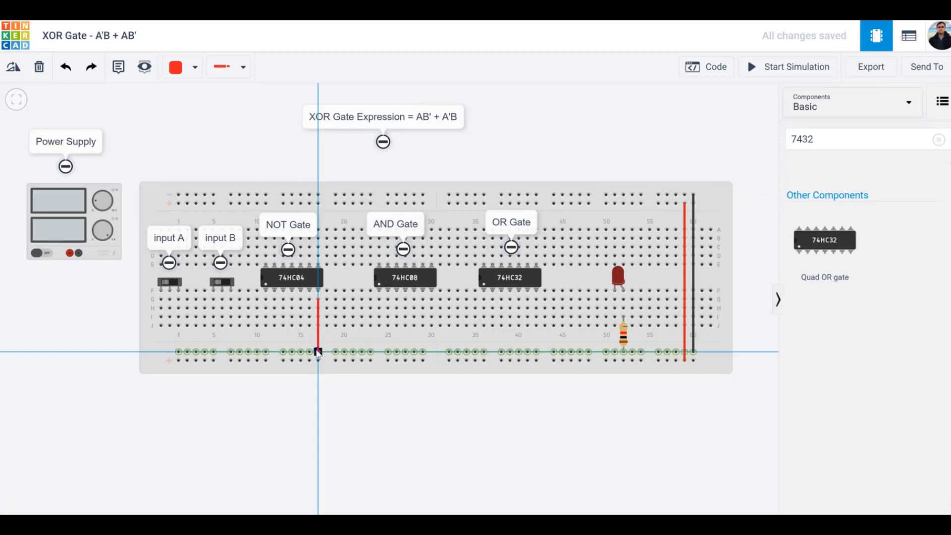
{"action": "left_click", "coordinate": [318, 352]}
{"action": "left_click", "coordinate": [178, 67]}
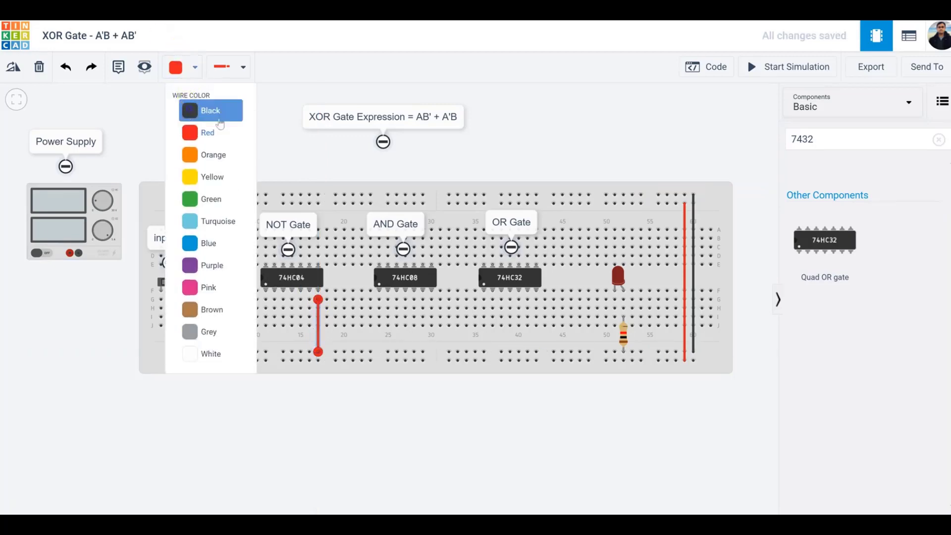
{"action": "left_click", "coordinate": [220, 120]}
Connect the ground pins of the 74HC08 and 74HC32 chips to the lower negative rail with black wires.
{"action": "left_click", "coordinate": [432, 300]}
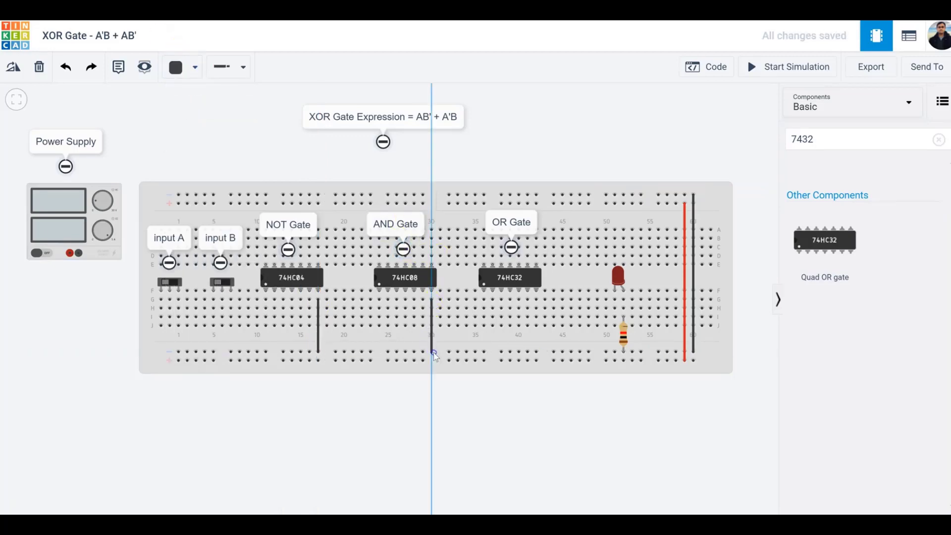
{"action": "left_click", "coordinate": [432, 349]}
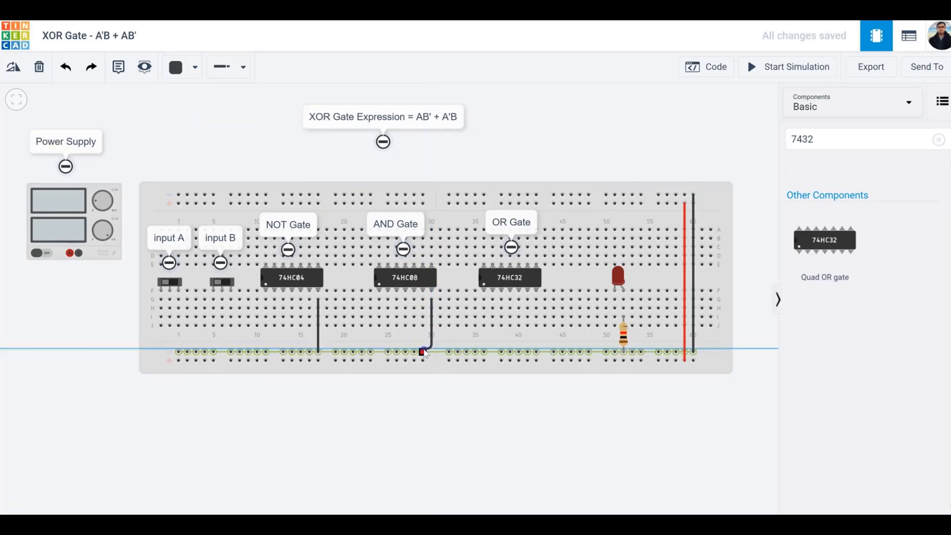
{"action": "left_click", "coordinate": [422, 351]}
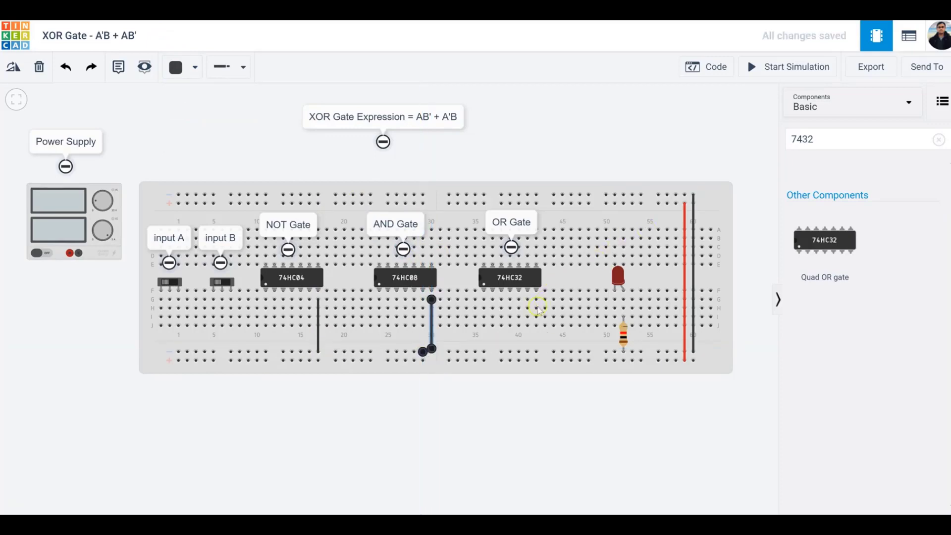
{"action": "left_click", "coordinate": [537, 300]}
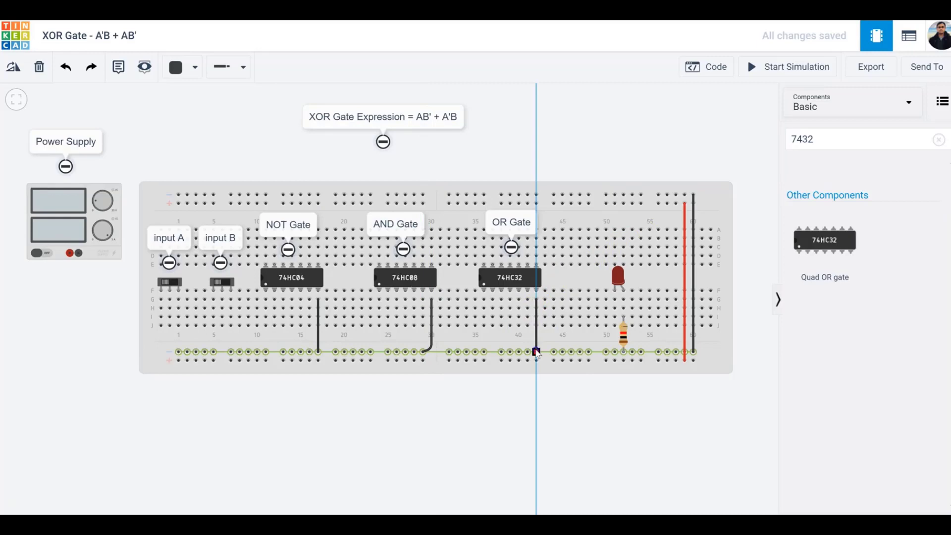
{"action": "left_click", "coordinate": [537, 352]}
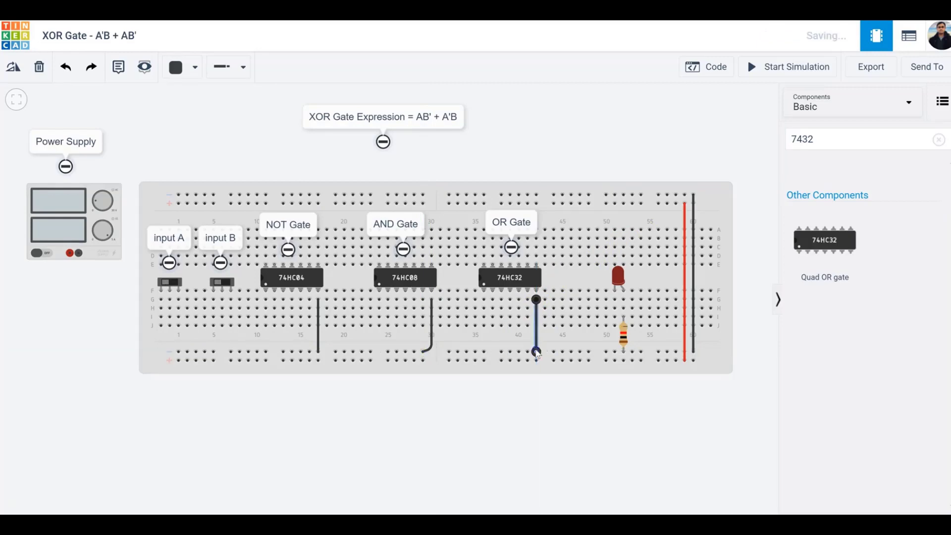
Wire the power supply's negative terminal to the first hole of the breadboard's lower negative rail.
{"action": "left_click", "coordinate": [79, 254]}
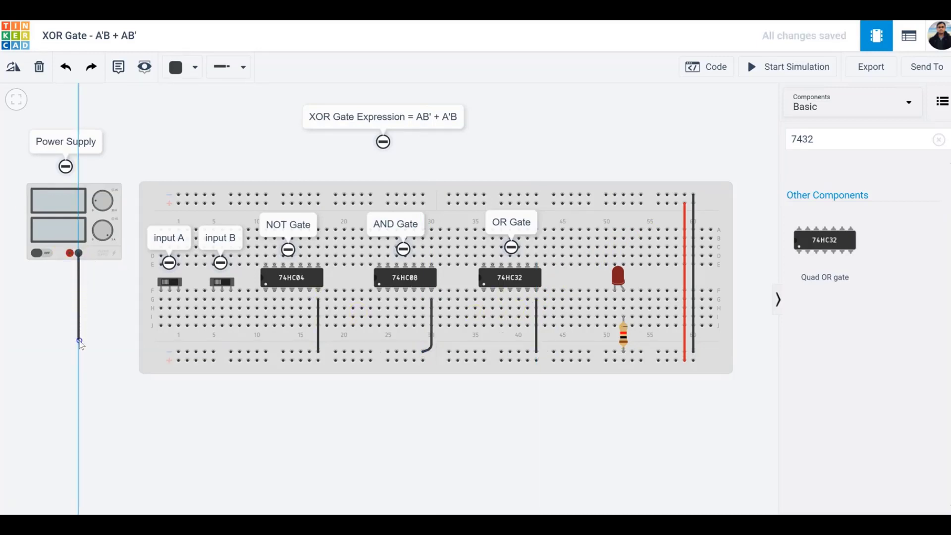
{"action": "left_click", "coordinate": [78, 352]}
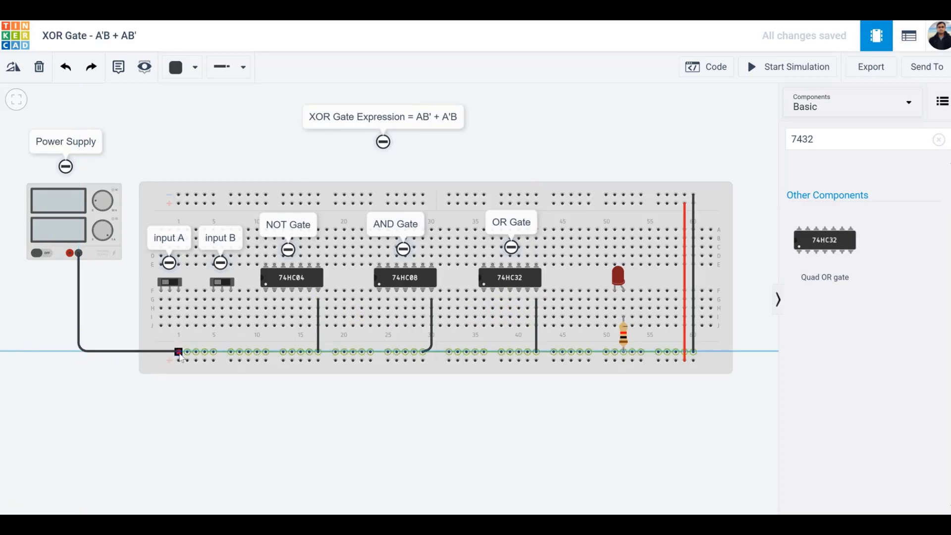
{"action": "left_click", "coordinate": [179, 352]}
Check the black and red wires that link the breadboard's upper and lower power rails.
{"action": "left_click", "coordinate": [693, 338]}
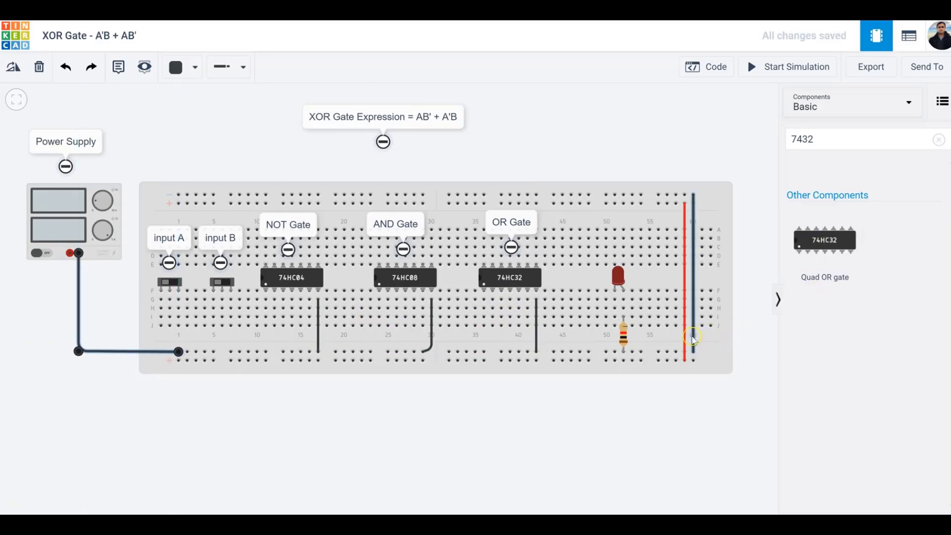
{"action": "left_click", "coordinate": [693, 338]}
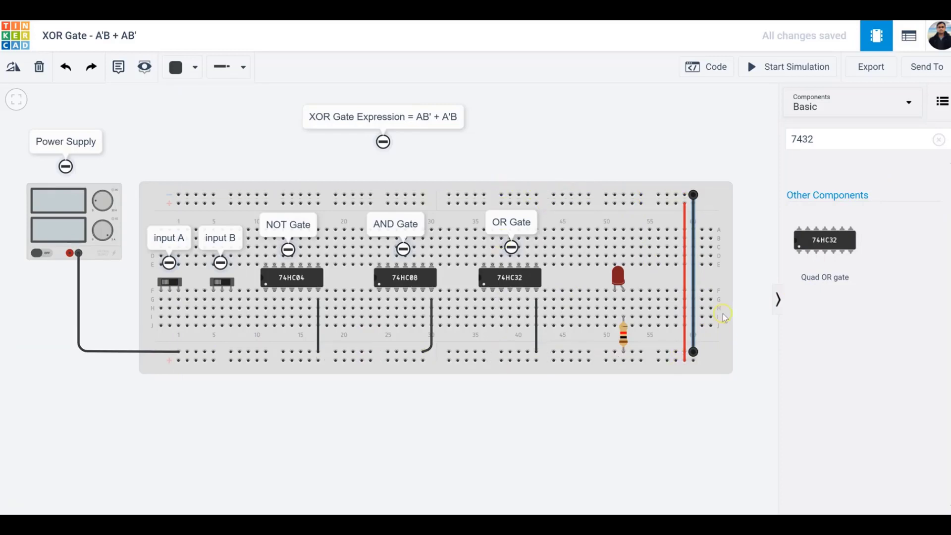
{"action": "left_click", "coordinate": [686, 293]}
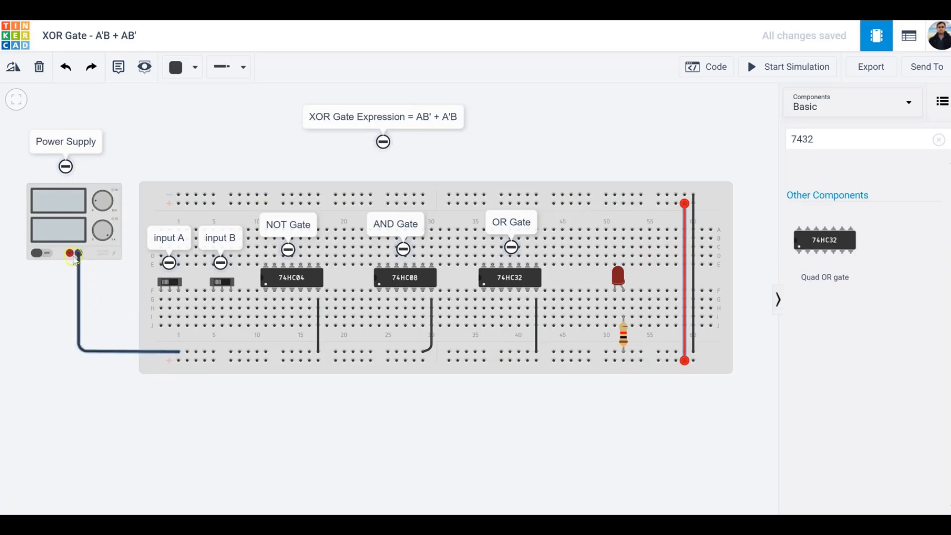
Wire the power supply's positive terminal to the first hole of the lower positive rail and straighten the wire's bend.
{"action": "left_click", "coordinate": [70, 253]}
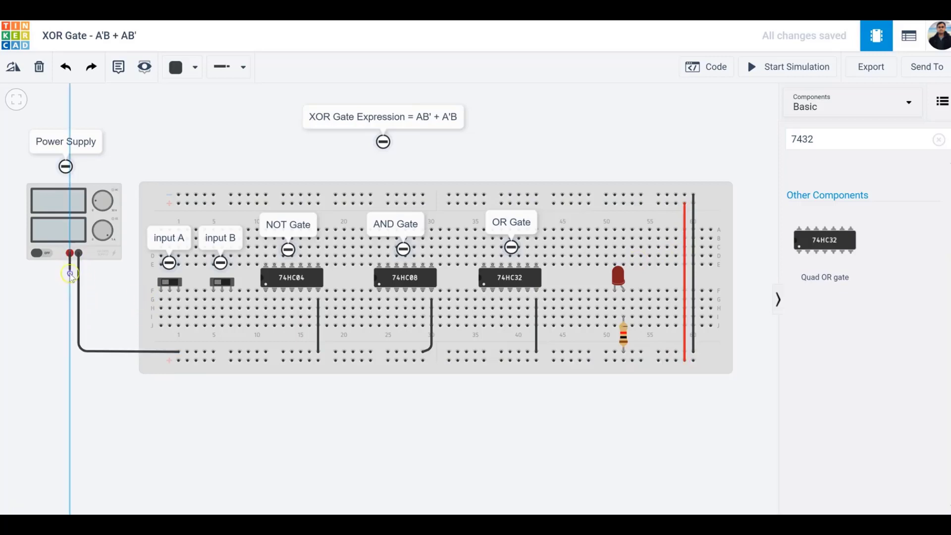
{"action": "left_click", "coordinate": [71, 367]}
{"action": "left_click", "coordinate": [174, 364]}
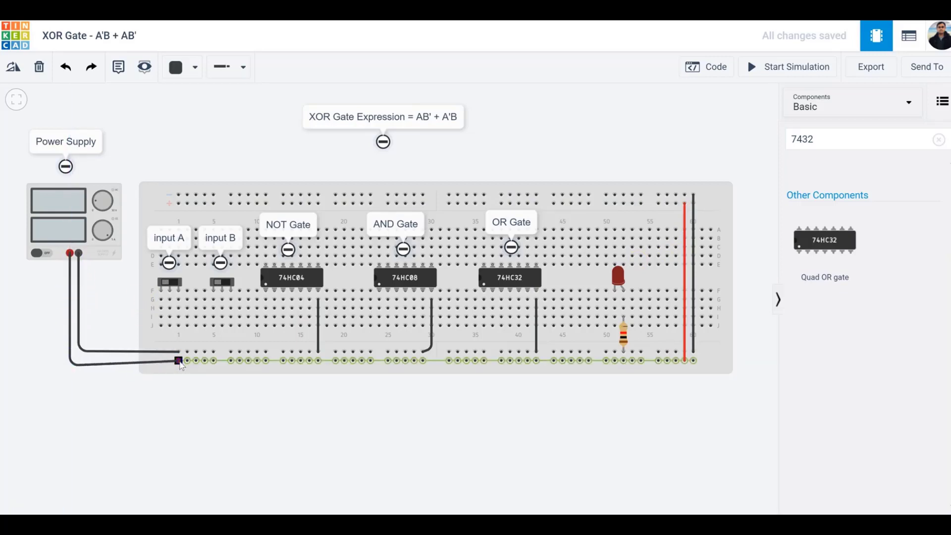
{"action": "left_click", "coordinate": [82, 369]}
{"action": "left_click_drag", "start_coordinate": [70, 366], "coordinate": [70, 361]}
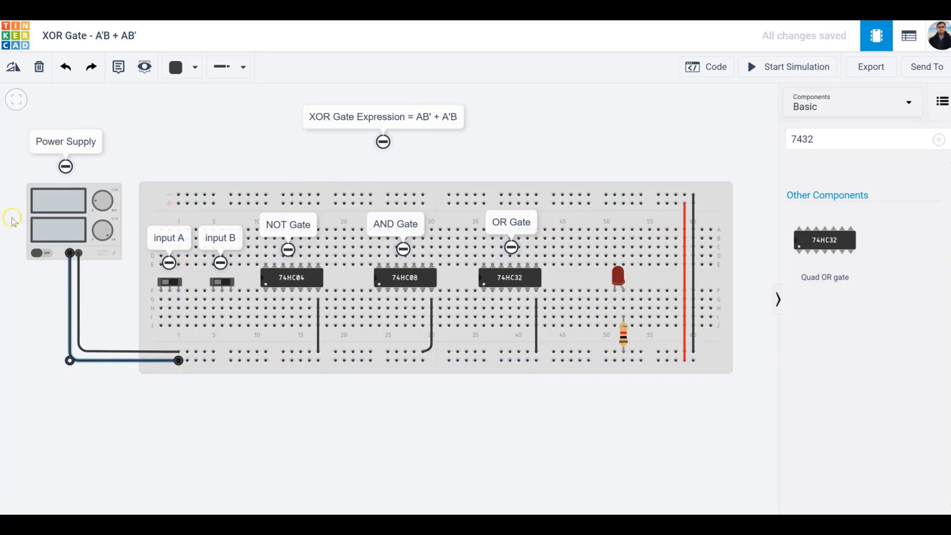
Check the power supply's voltage setting.
{"action": "left_click", "coordinate": [54, 216]}
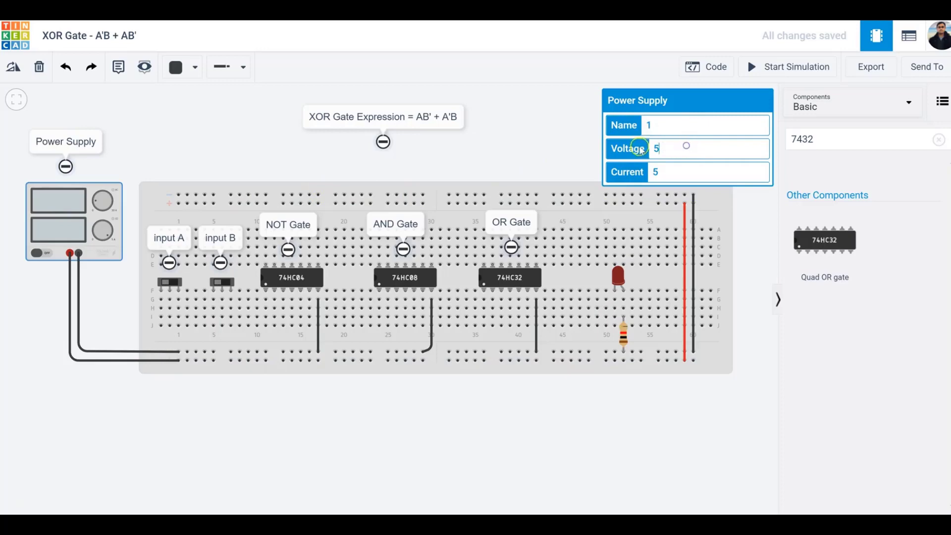
{"action": "double_click", "coordinate": [656, 149]}
Recolor the power supply's positive wire red.
{"action": "left_click", "coordinate": [70, 294]}
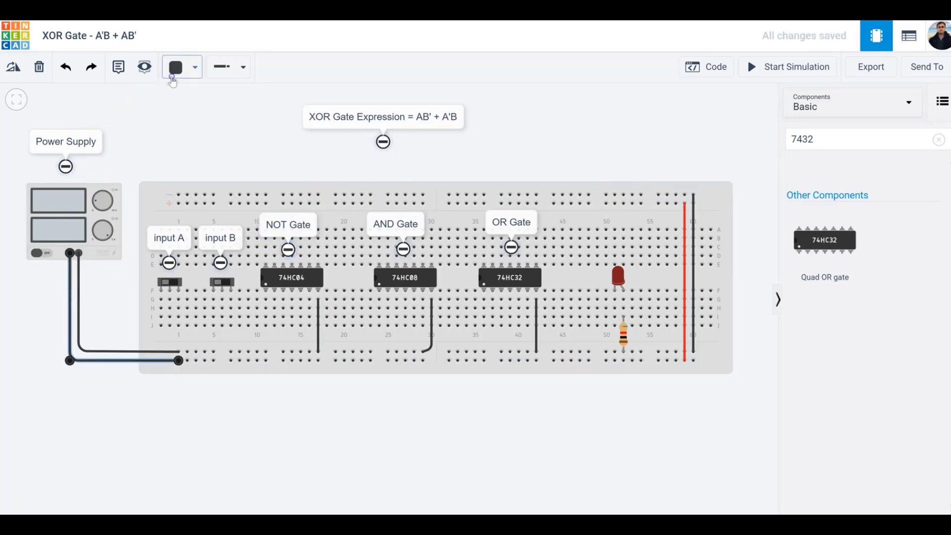
{"action": "left_click", "coordinate": [195, 67]}
{"action": "left_click", "coordinate": [187, 128]}
{"action": "left_click", "coordinate": [177, 158]}
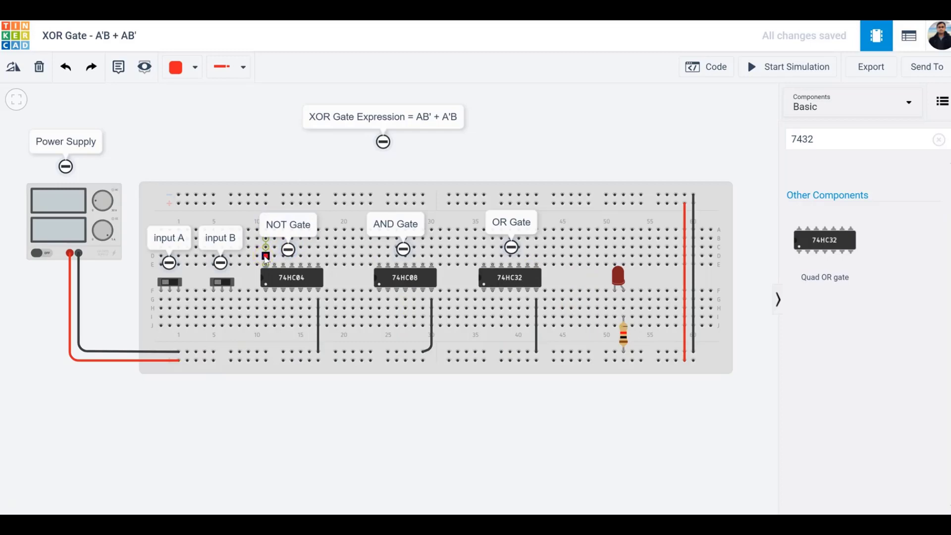
Wire the power pin of each of the NOT, AND and OR gate chips to the upper positive rail with red wires.
{"action": "left_click", "coordinate": [266, 256]}
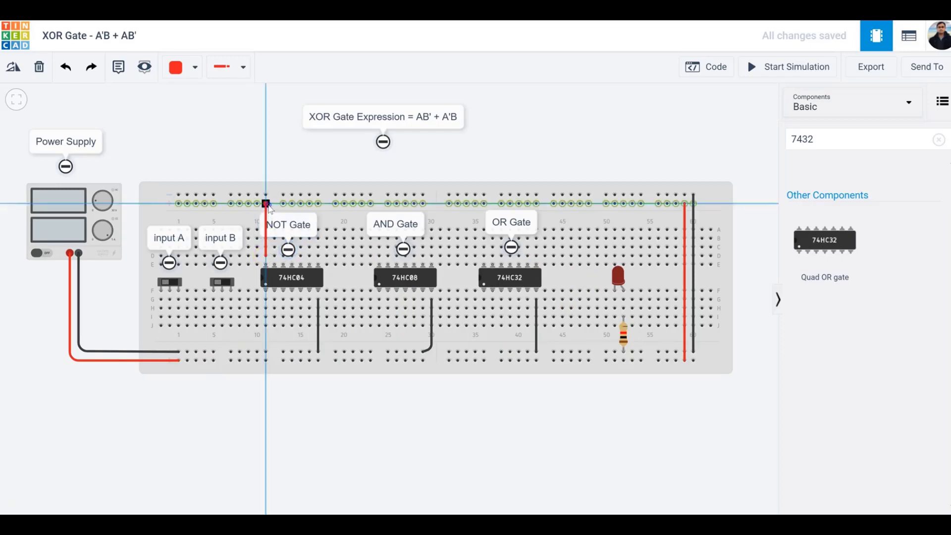
{"action": "left_click", "coordinate": [266, 203]}
{"action": "left_click", "coordinate": [379, 256]}
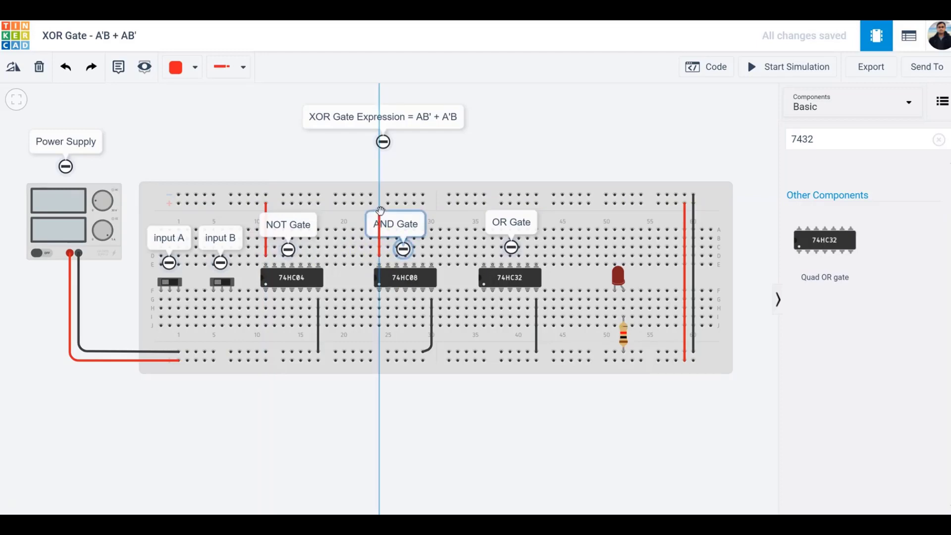
{"action": "left_click", "coordinate": [380, 207]}
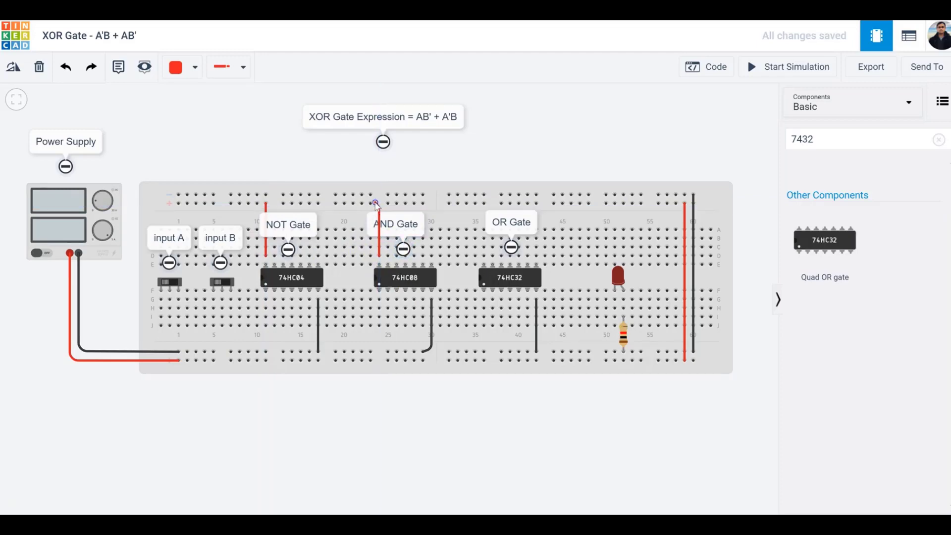
{"action": "left_click", "coordinate": [371, 203]}
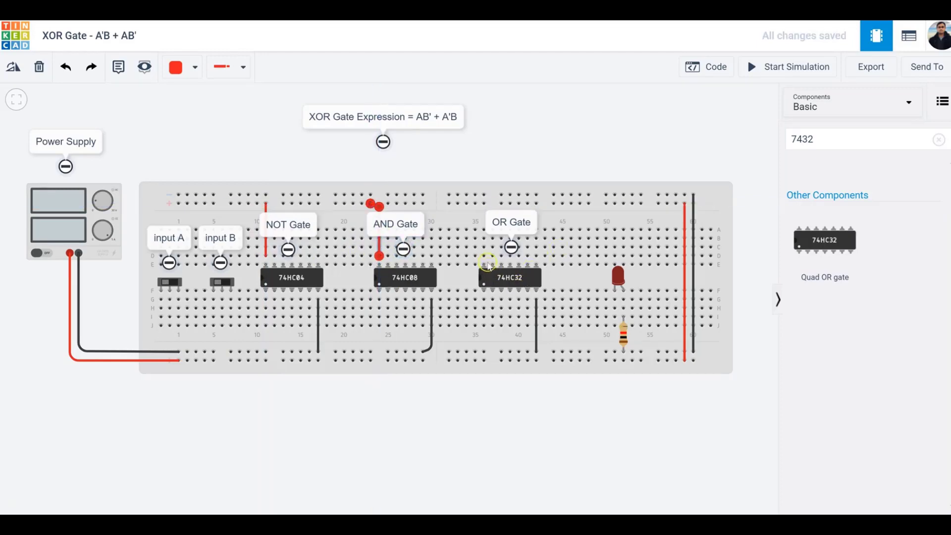
{"action": "left_click", "coordinate": [487, 263]}
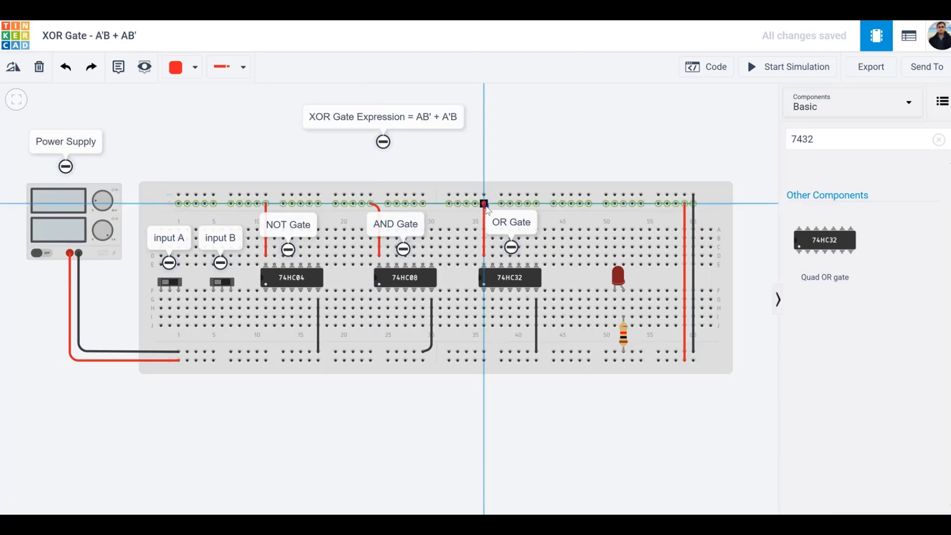
{"action": "left_click", "coordinate": [485, 203]}
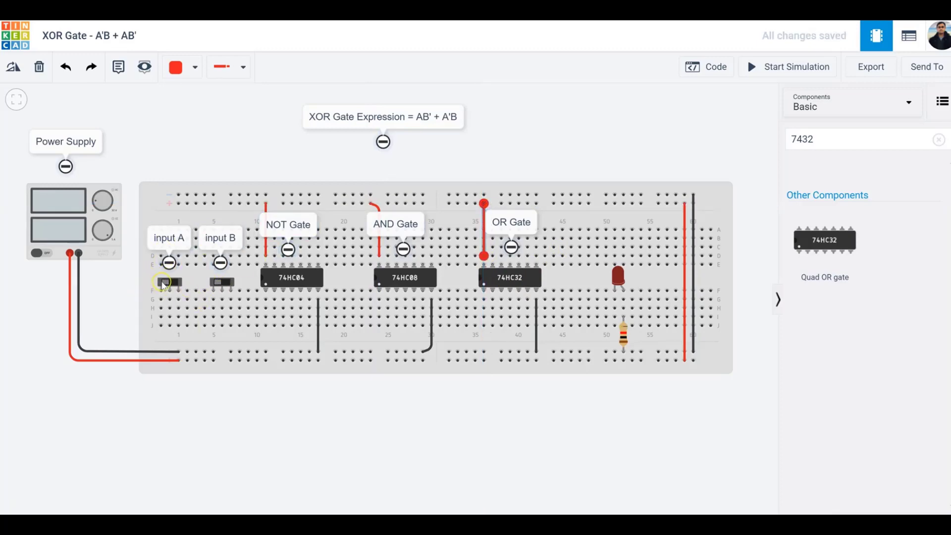
Wire the input A slide switch's right-hand terminal from row J to the second hole of the lower positive rail.
{"action": "left_click", "coordinate": [164, 285]}
{"action": "left_click", "coordinate": [223, 283]}
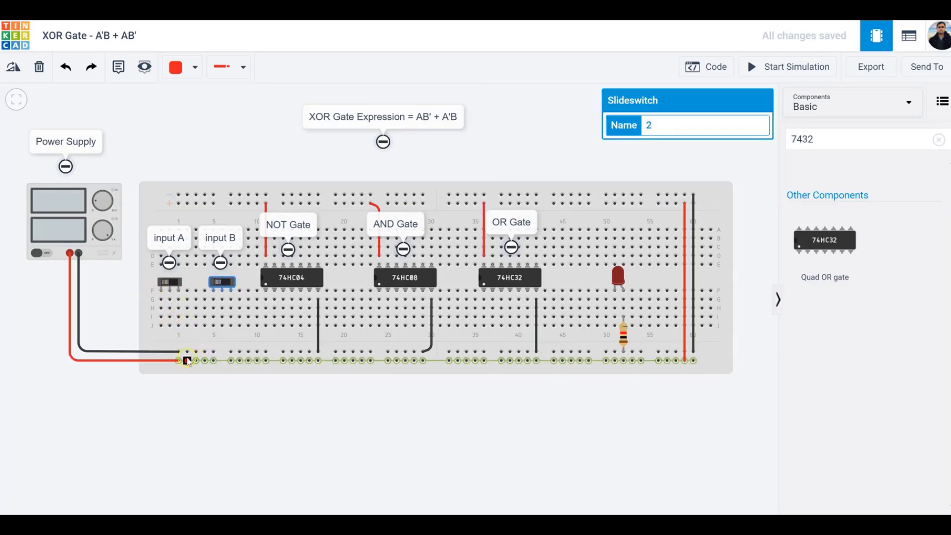
{"action": "left_click", "coordinate": [178, 308]}
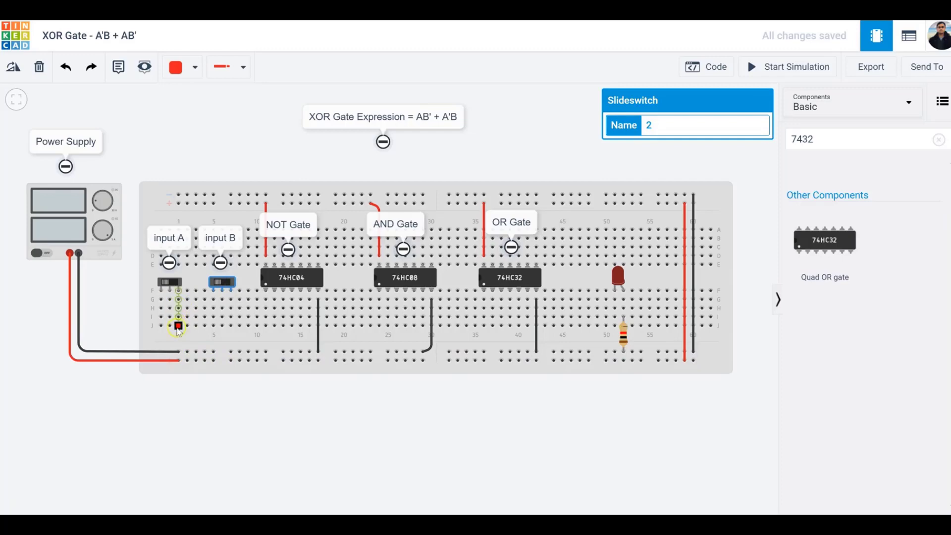
{"action": "left_click", "coordinate": [179, 326]}
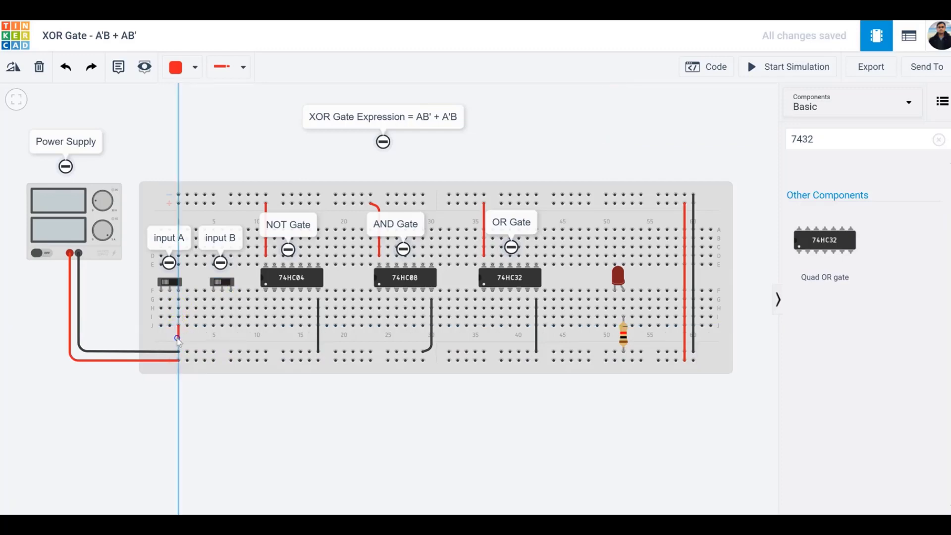
{"action": "left_click", "coordinate": [186, 360]}
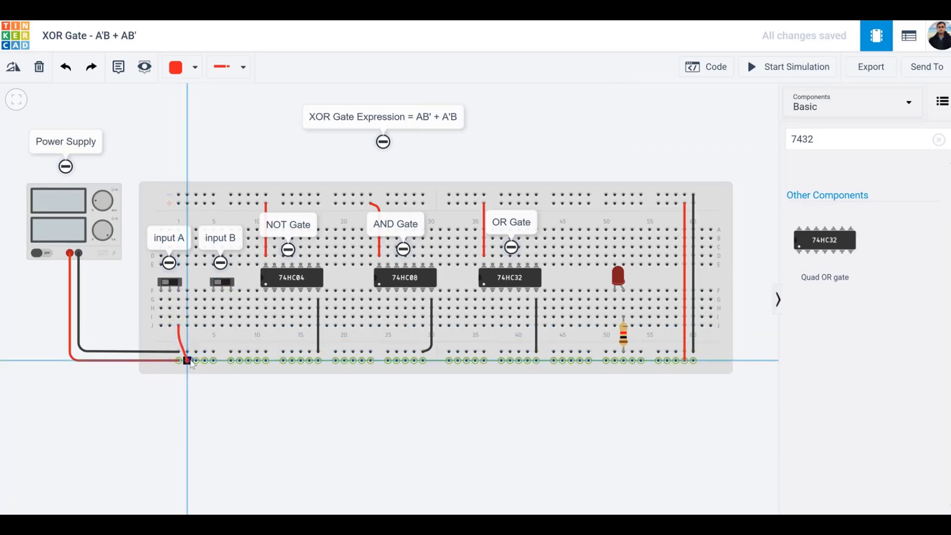
{"action": "left_click", "coordinate": [187, 360]}
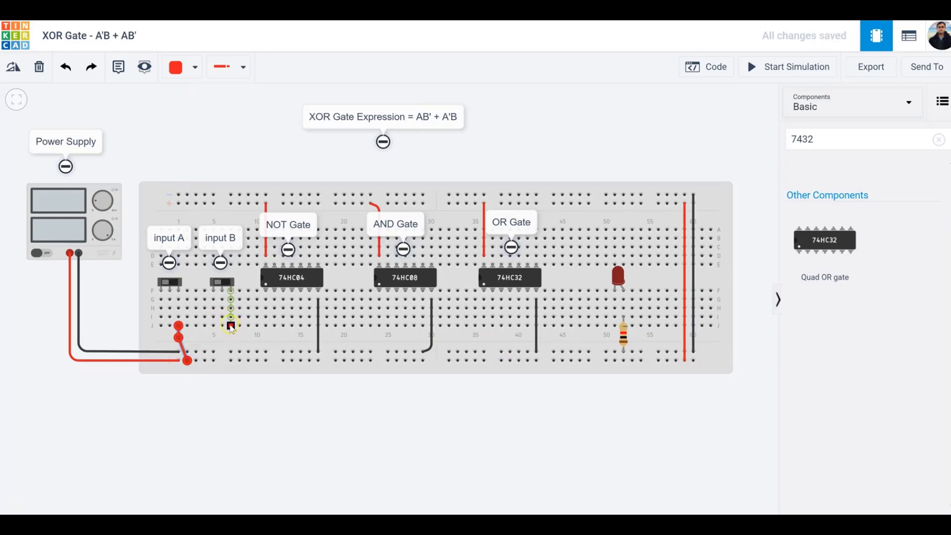
Wire the input B slide switch's right-hand terminal from row J to the lower positive rail.
{"action": "left_click", "coordinate": [231, 326]}
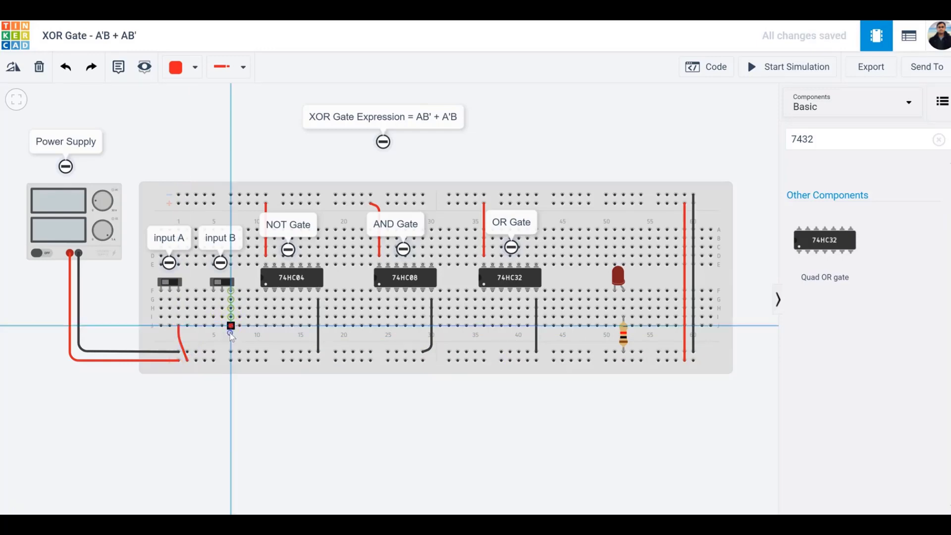
{"action": "left_click", "coordinate": [240, 360]}
{"action": "left_click", "coordinate": [240, 361]}
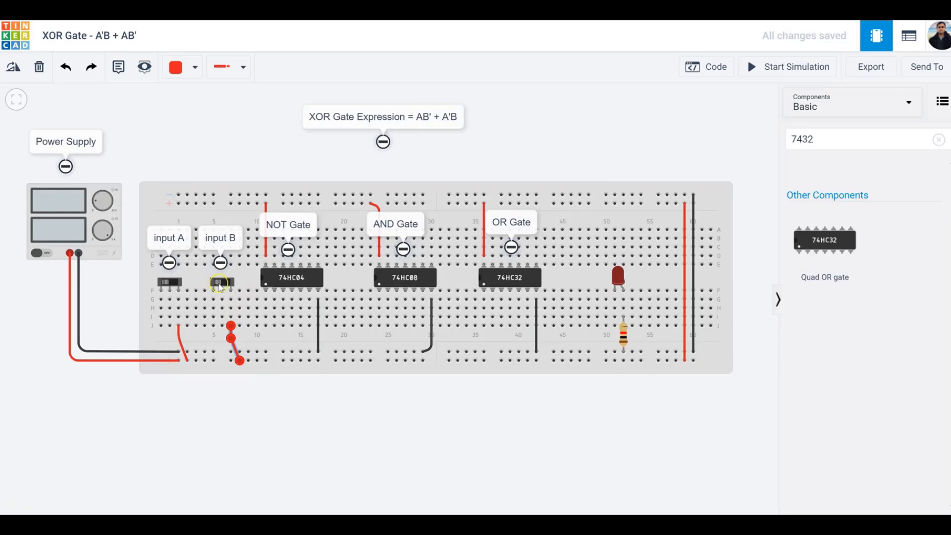
Examine the terminals of the input B slide switch, including its common pin.
{"action": "left_click", "coordinate": [216, 291]}
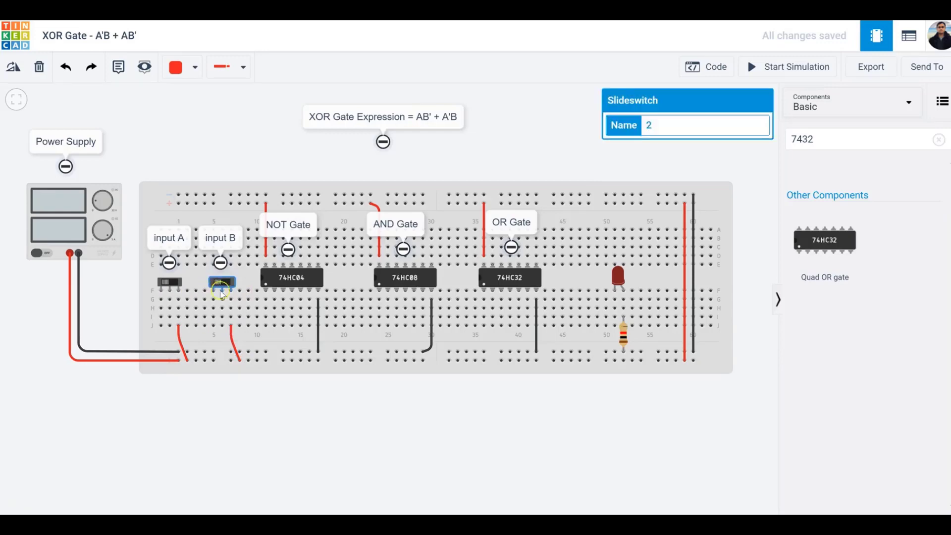
{"action": "left_click", "coordinate": [231, 292]}
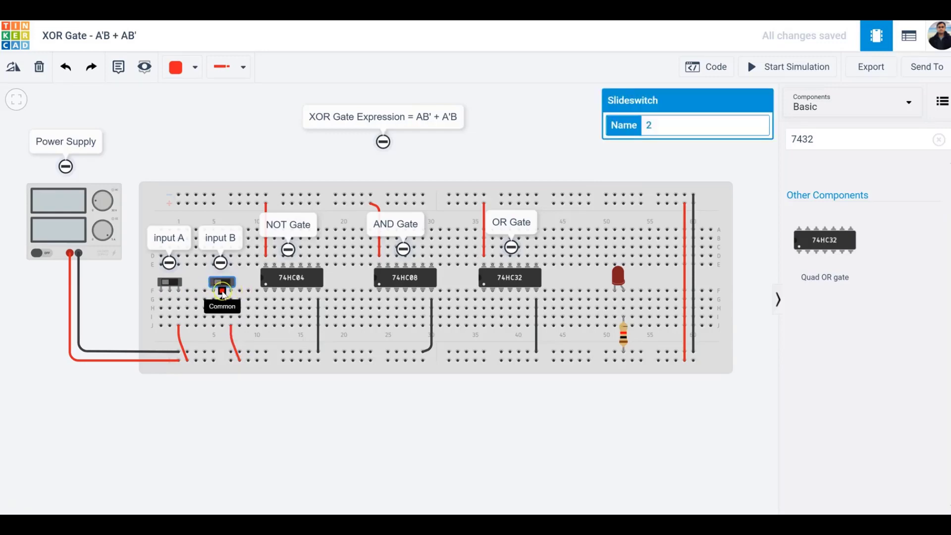
{"action": "left_click", "coordinate": [216, 285]}
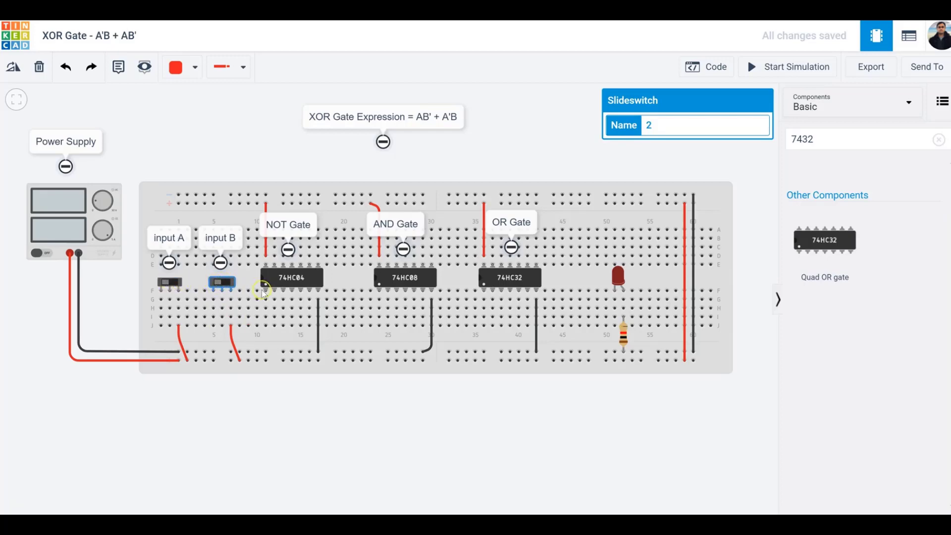
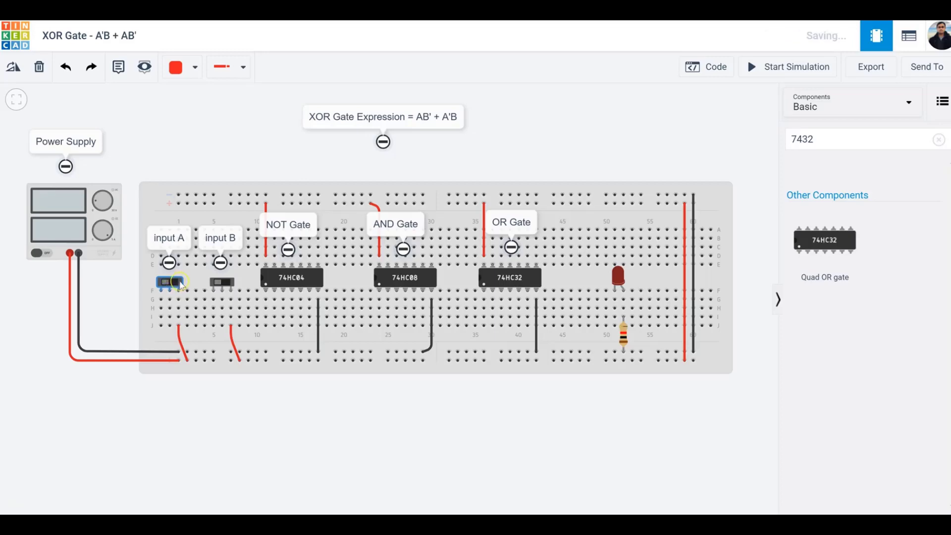
Run the simulation, toggle the input A and input B switches to check how they work, and stop it.
{"action": "left_click", "coordinate": [796, 74]}
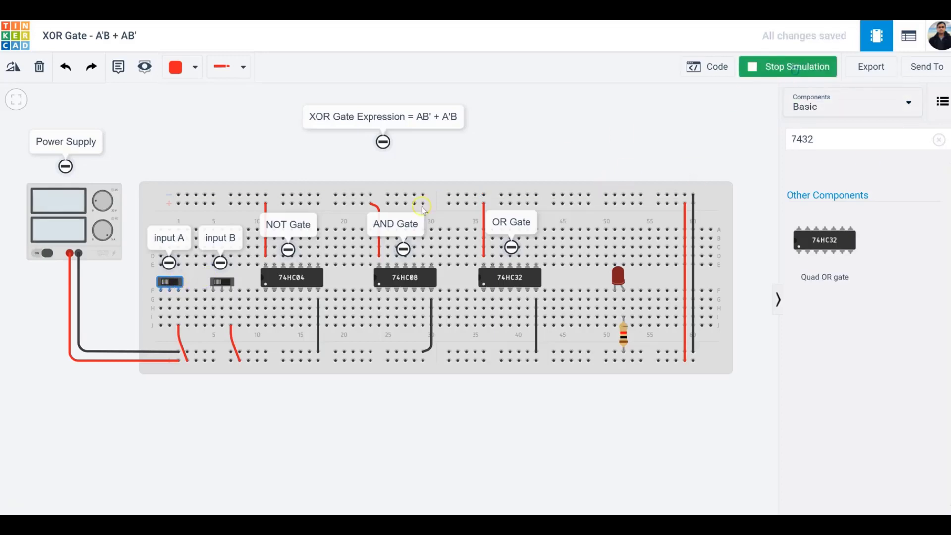
{"action": "left_click", "coordinate": [182, 281]}
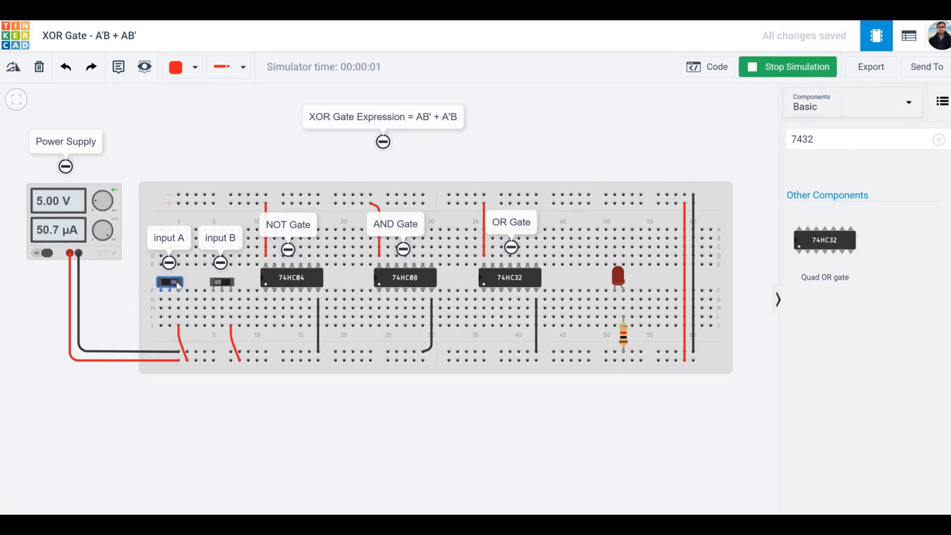
{"action": "left_click", "coordinate": [229, 286]}
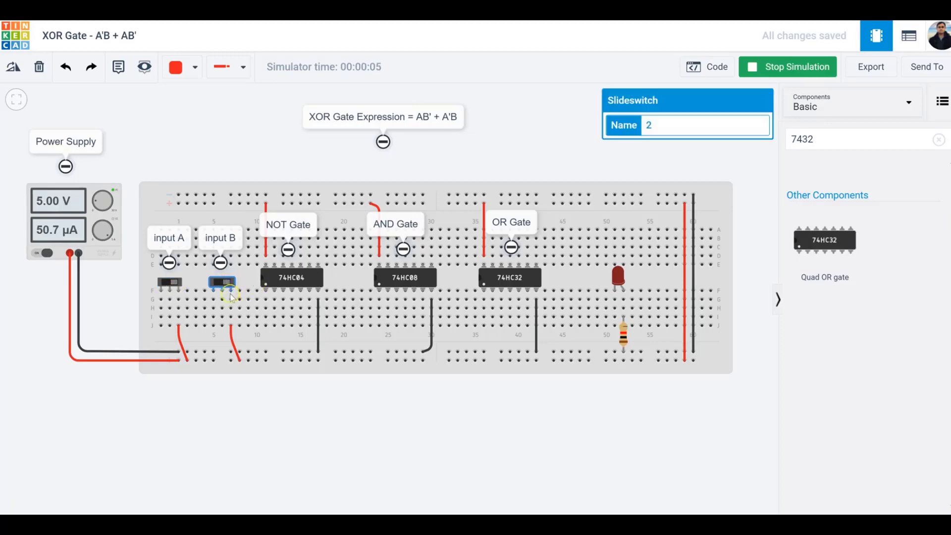
{"action": "left_click", "coordinate": [180, 333]}
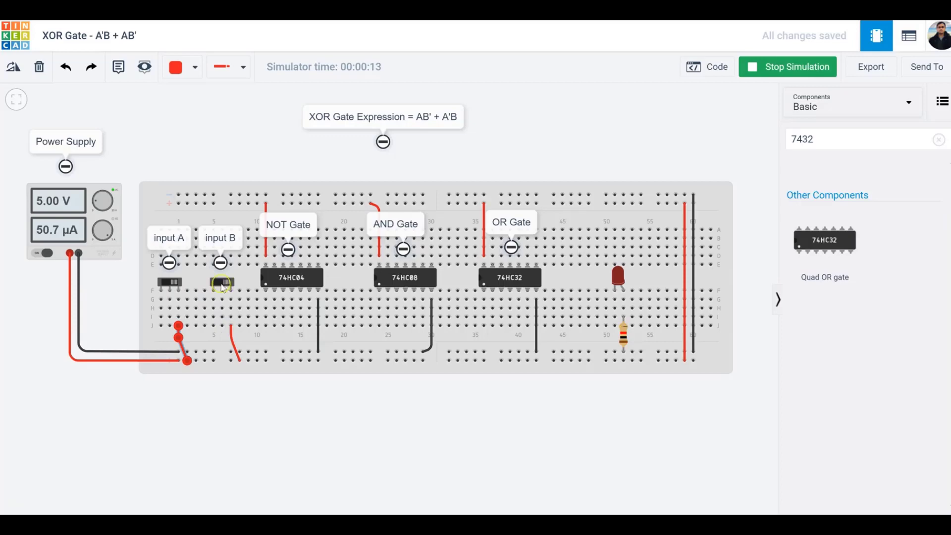
{"action": "left_click", "coordinate": [759, 69]}
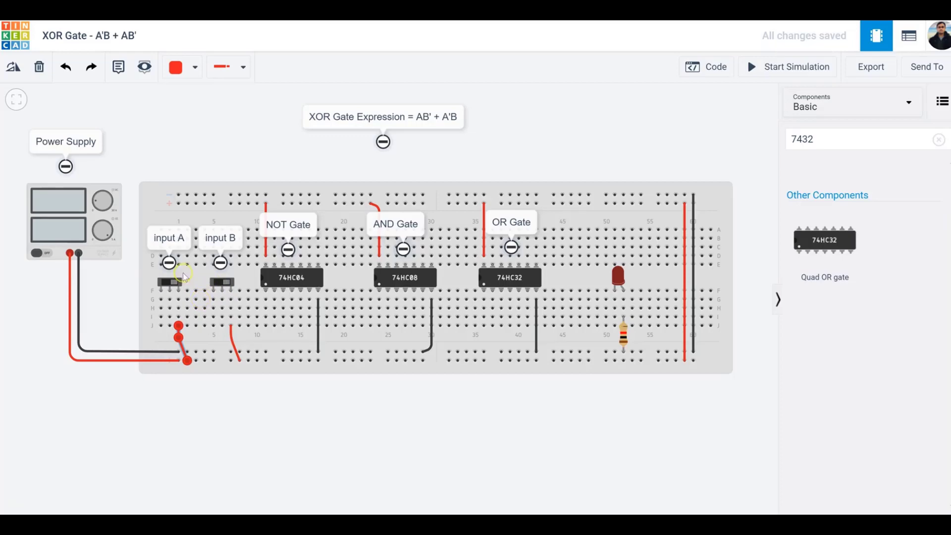
Wire the common terminals of input A and input B to pins 1 and 3 of the 74HC04 along rows G and H.
{"action": "left_click", "coordinate": [169, 286]}
{"action": "double_click", "coordinate": [430, 118]}
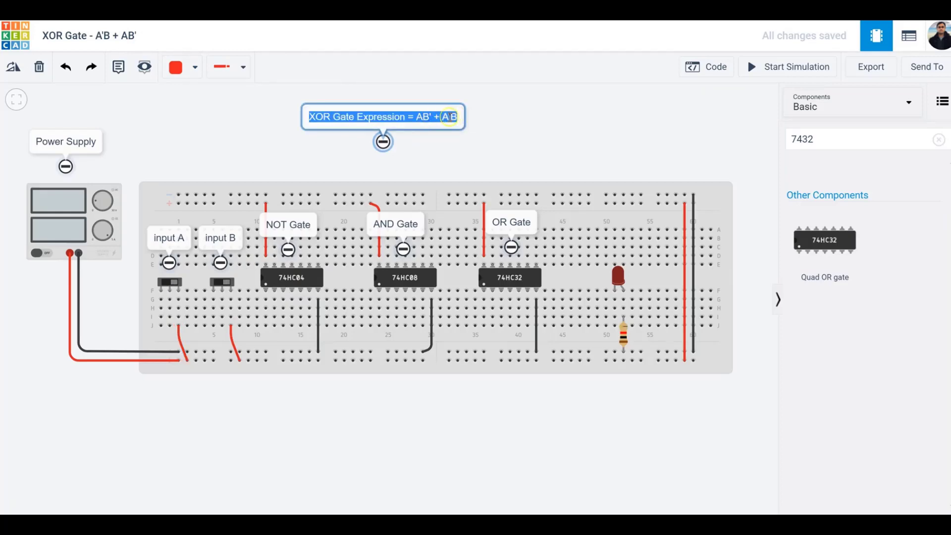
{"action": "left_click", "coordinate": [170, 300]}
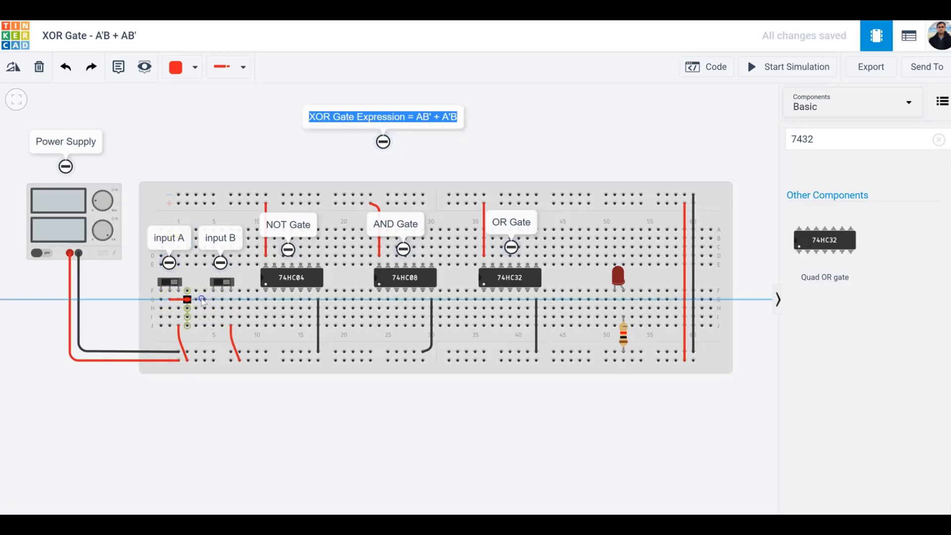
{"action": "left_click", "coordinate": [266, 300]}
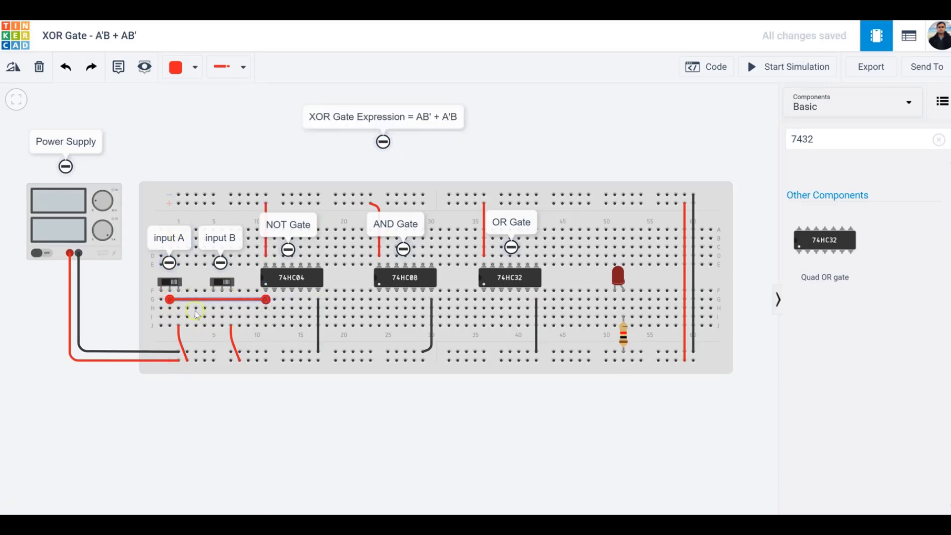
{"action": "left_click", "coordinate": [223, 309]}
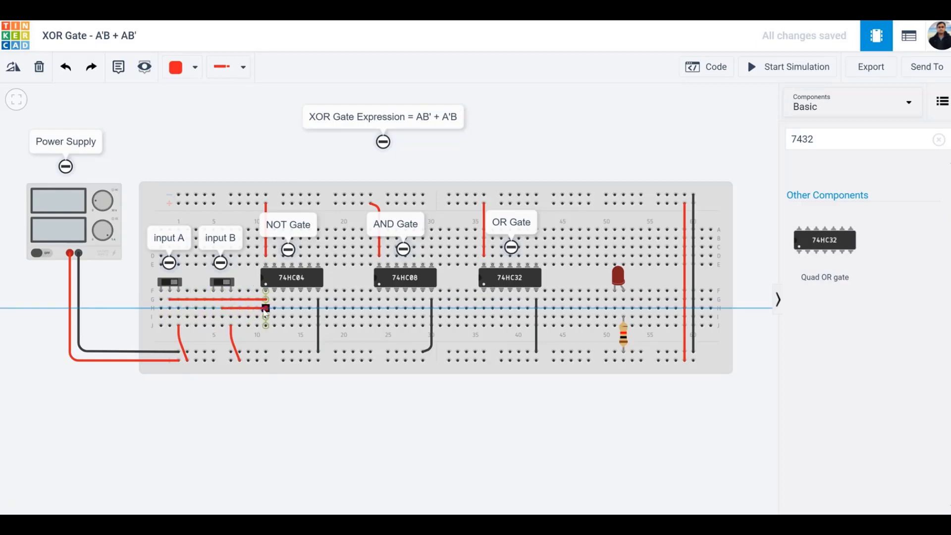
{"action": "left_click", "coordinate": [283, 308]}
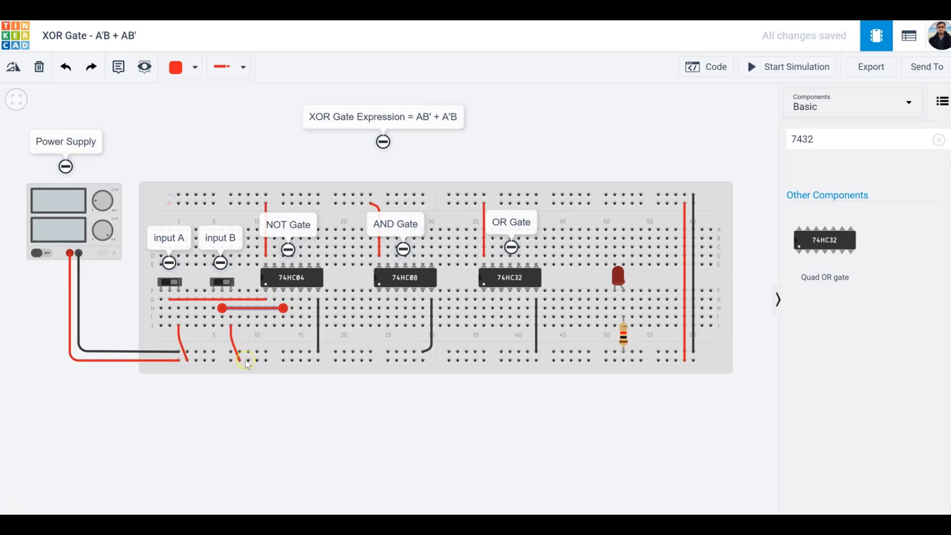
Recolor the input A wire to the NOT gate chip green and the input B wire turquoise.
{"action": "left_click", "coordinate": [185, 300]}
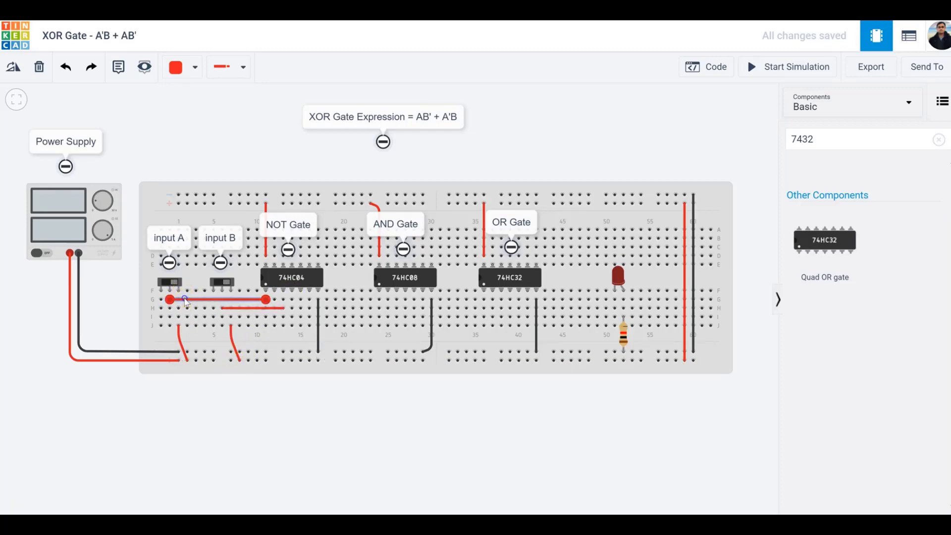
{"action": "left_click", "coordinate": [196, 67]}
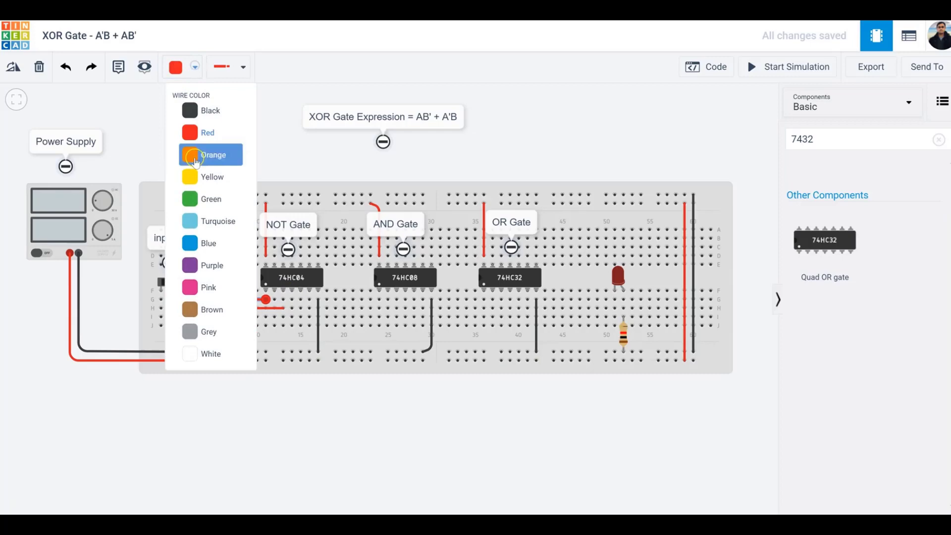
{"action": "left_click", "coordinate": [189, 199]}
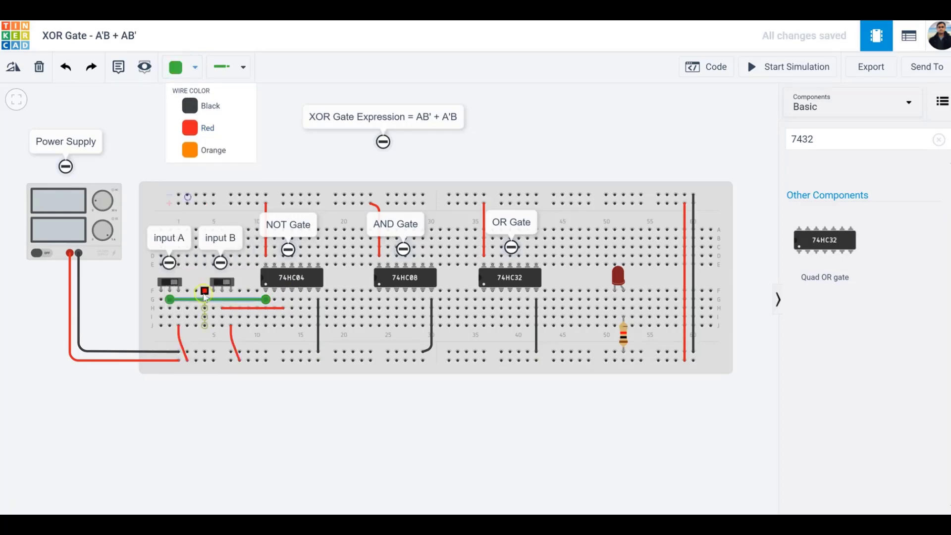
{"action": "left_click", "coordinate": [195, 66]}
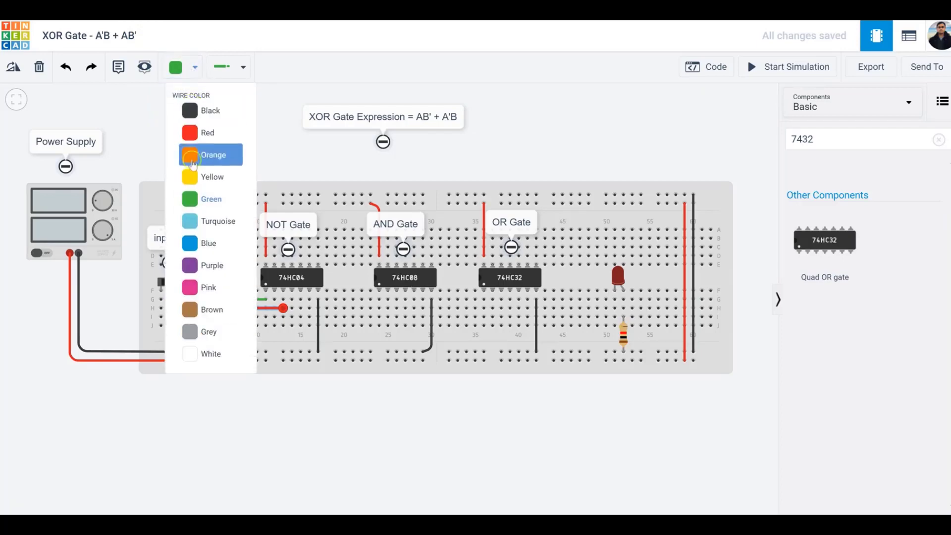
{"action": "left_click", "coordinate": [196, 221]}
{"action": "left_click", "coordinate": [243, 398]}
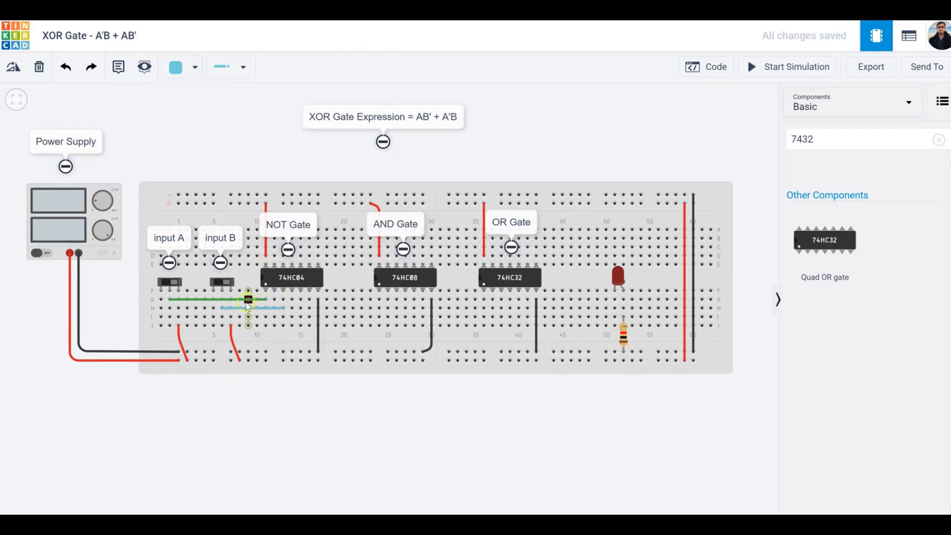
{"action": "left_click", "coordinate": [422, 120]}
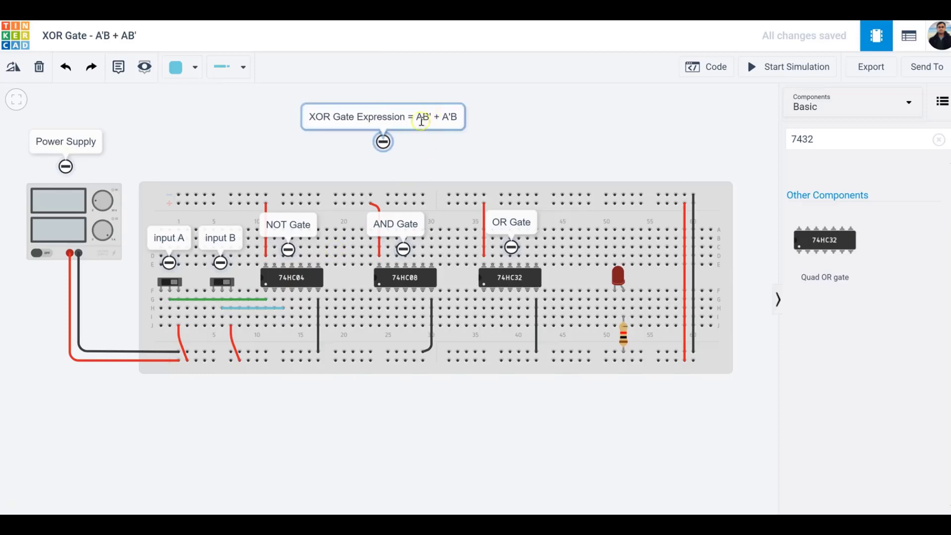
Wire input A's common terminal to pin 1 of the 74HC08 along row I, and 74HC04 pin 4 to 74HC08 pin 2 along row H.
{"action": "double_click", "coordinate": [430, 117]}
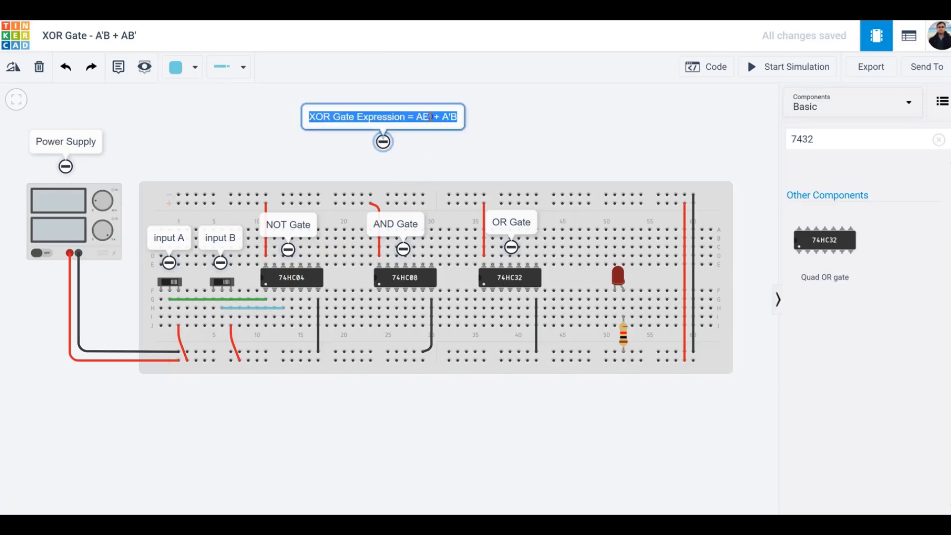
{"action": "left_click", "coordinate": [508, 123]}
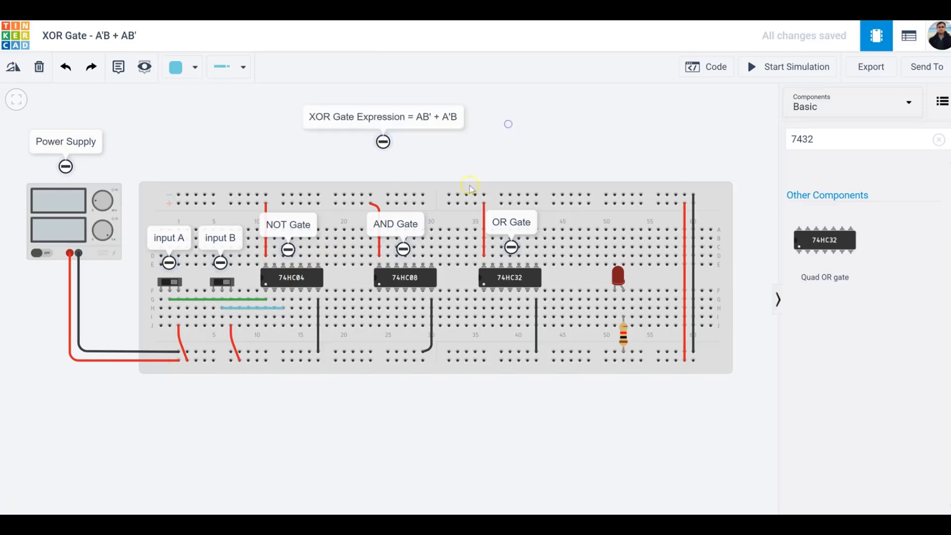
{"action": "left_click", "coordinate": [397, 273]}
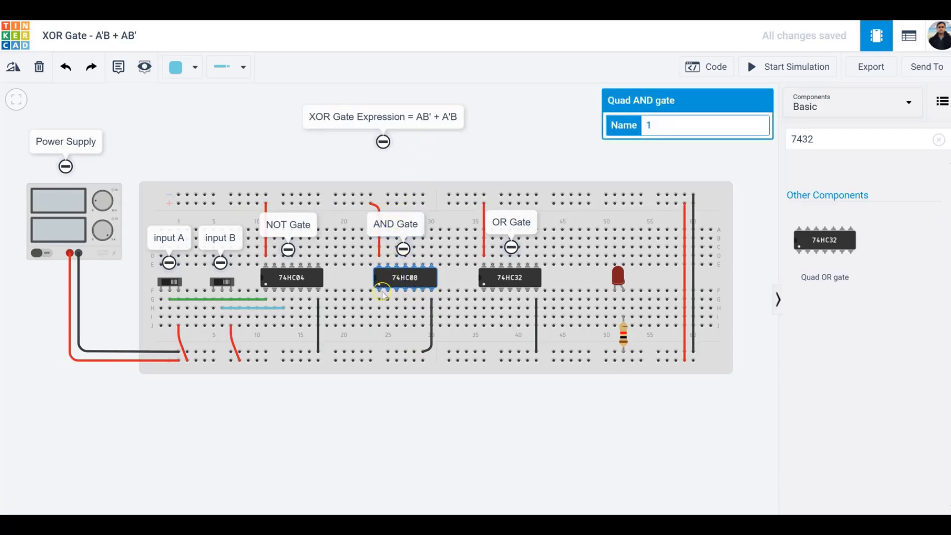
{"action": "left_click", "coordinate": [170, 317]}
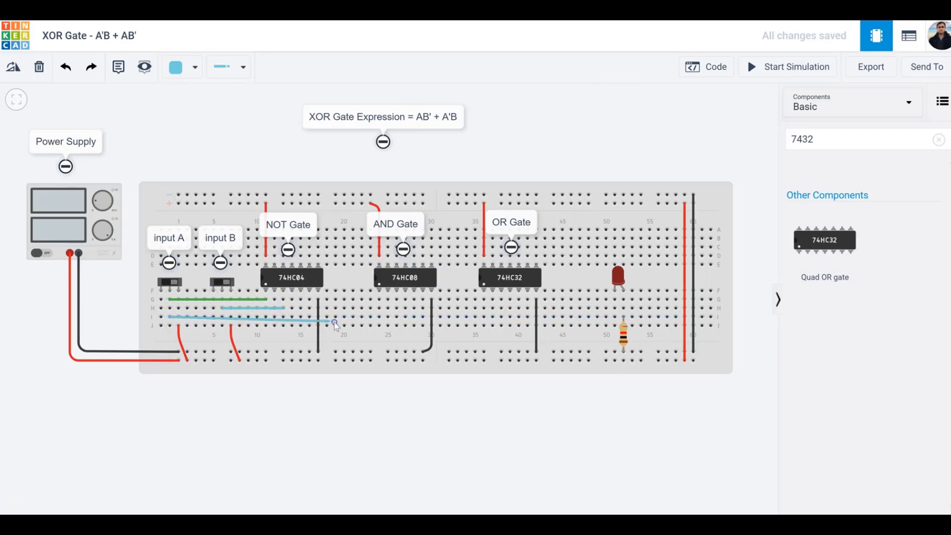
{"action": "left_click", "coordinate": [380, 317]}
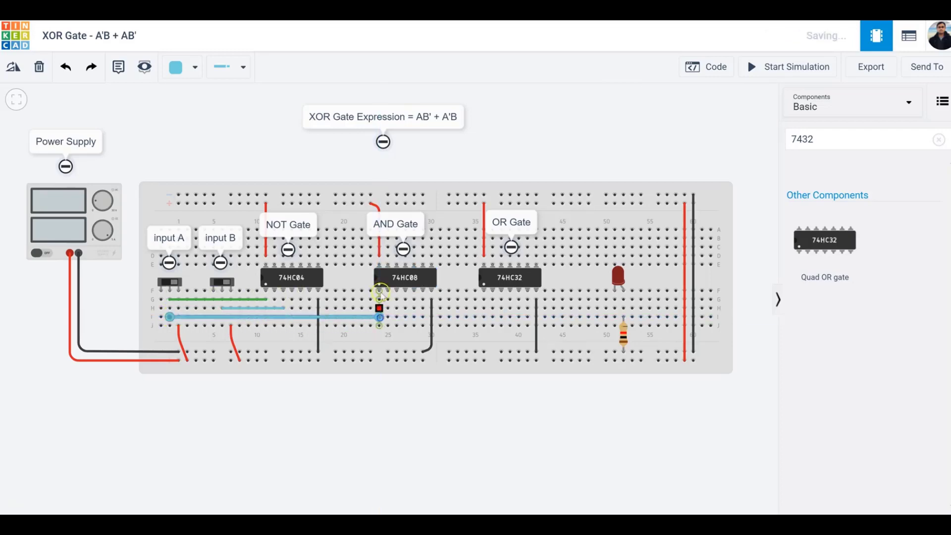
{"action": "left_click", "coordinate": [250, 312]}
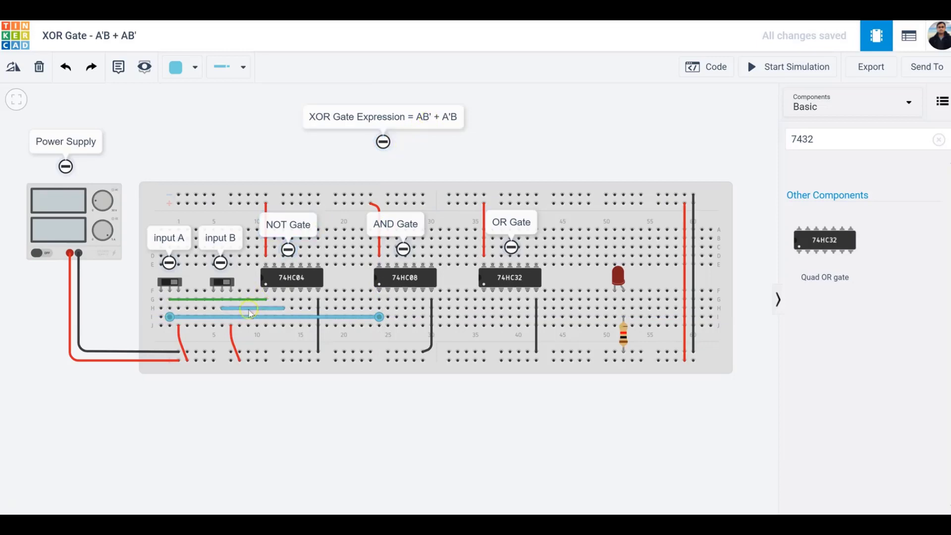
{"action": "left_click", "coordinate": [292, 309]}
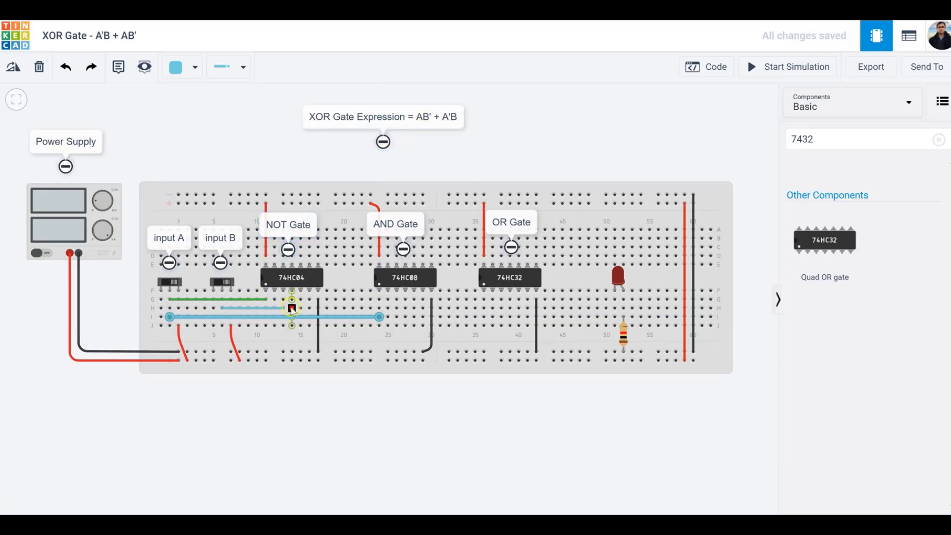
{"action": "left_click_drag", "start_coordinate": [293, 309], "coordinate": [388, 309]}
Recolor the input A wire to the AND gate chip green and the wire from the 74HC04 to the 74HC08 pink.
{"action": "left_click", "coordinate": [373, 318]}
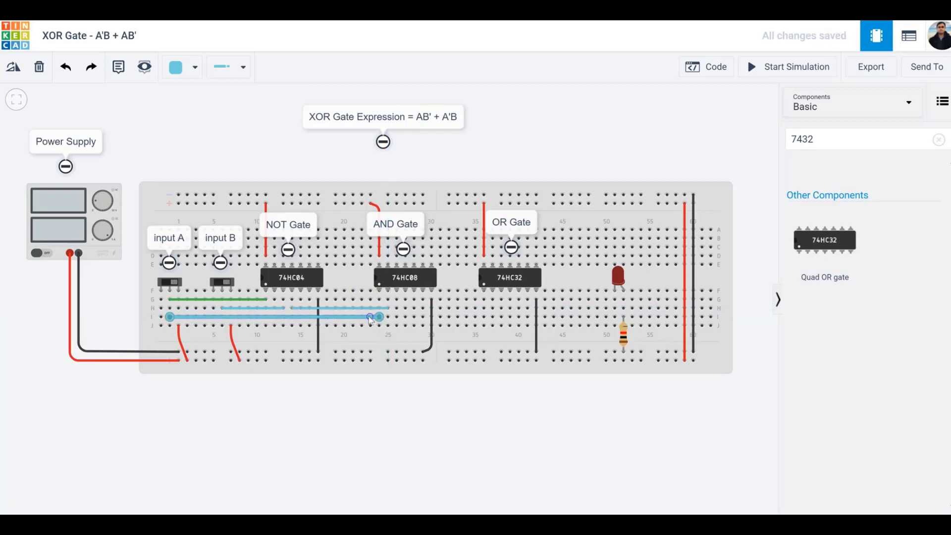
{"action": "left_click", "coordinate": [184, 69]}
{"action": "left_click", "coordinate": [198, 195]}
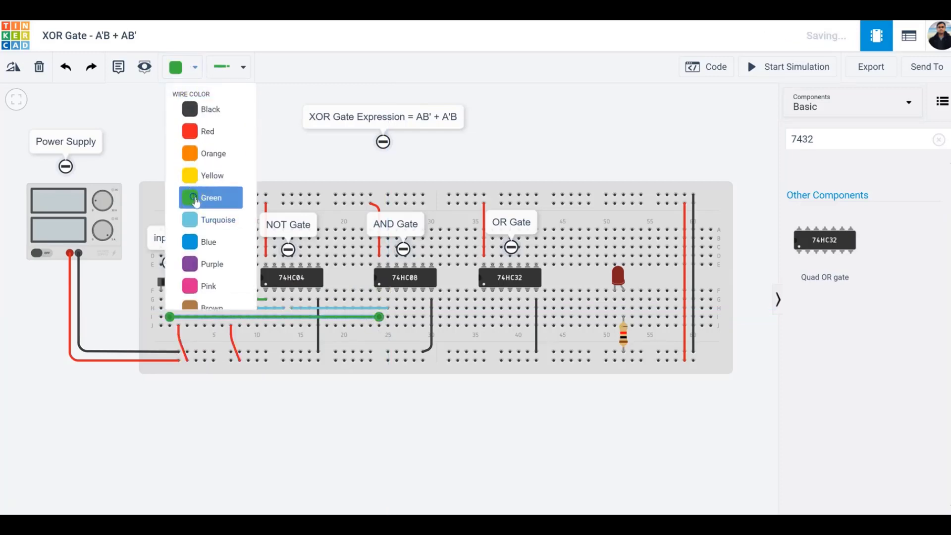
{"action": "left_click", "coordinate": [334, 309]}
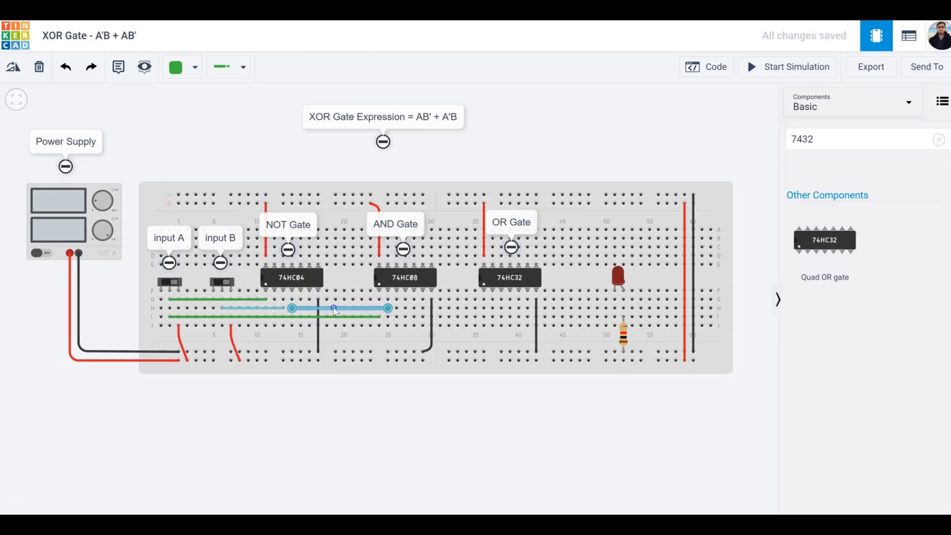
{"action": "left_click", "coordinate": [193, 70]}
{"action": "left_click", "coordinate": [201, 284]}
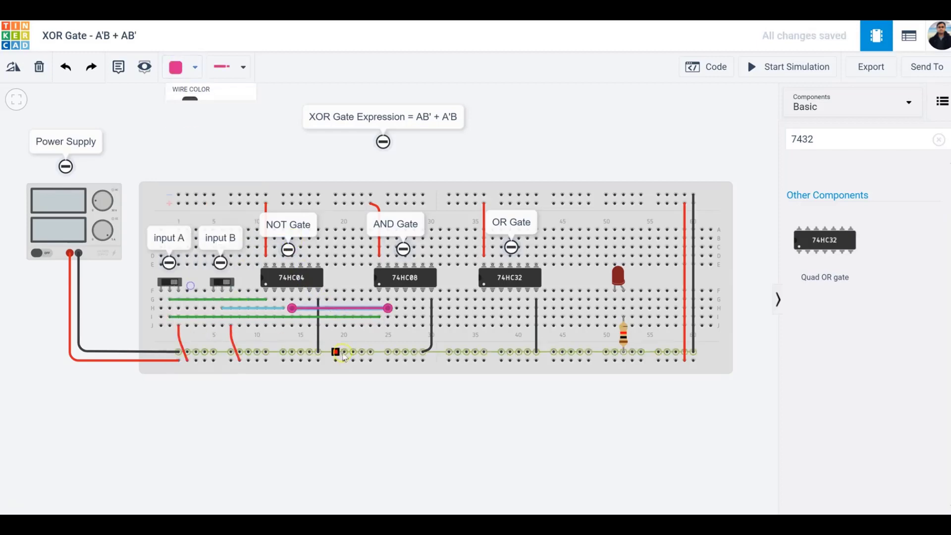
{"action": "left_click", "coordinate": [390, 337]}
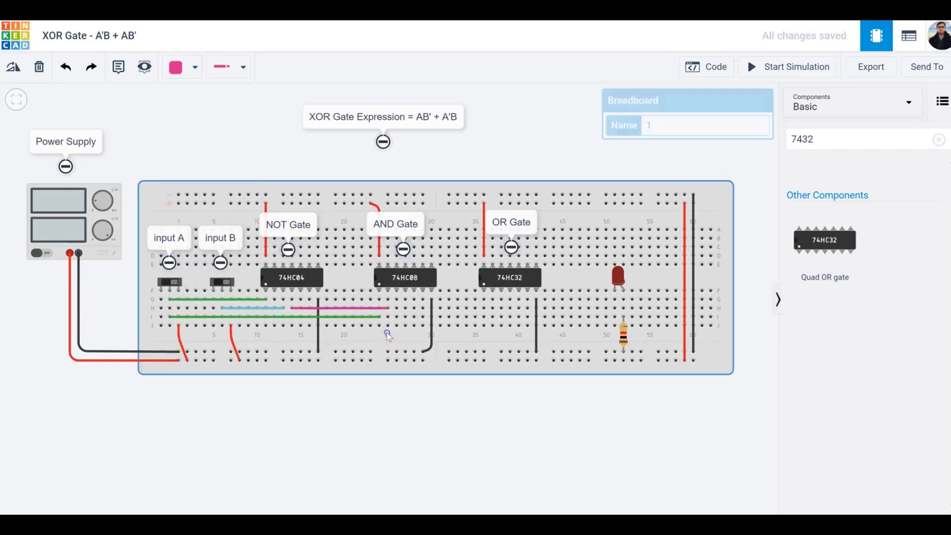
Wire the first AND output, pin 3 of the 74HC08, to pin 1 of the 74HC32 along row H.
{"action": "left_click", "coordinate": [396, 308]}
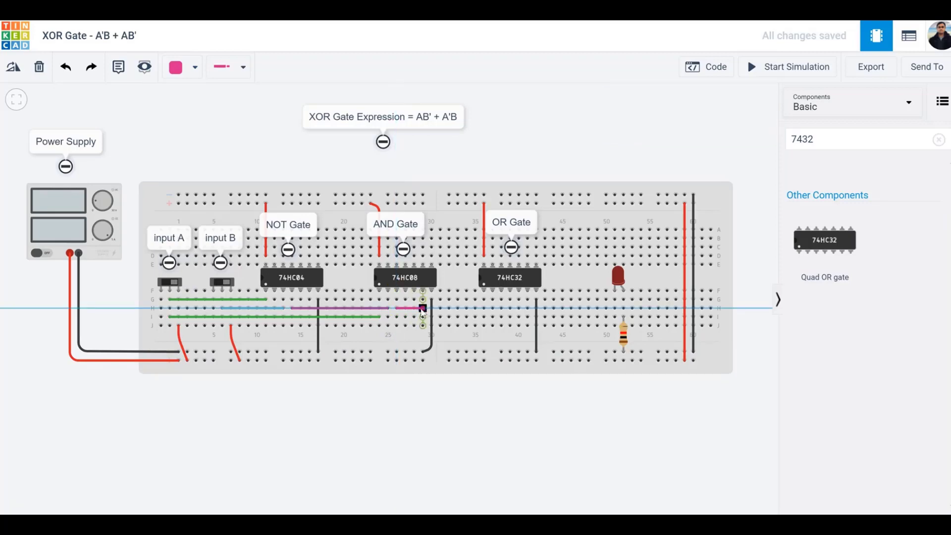
{"action": "left_click", "coordinate": [484, 308]}
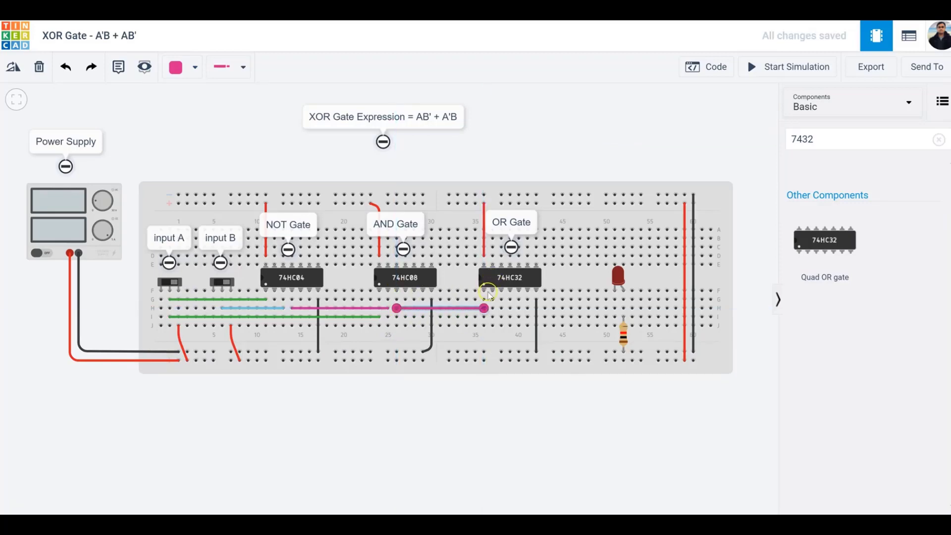
{"action": "left_click", "coordinate": [483, 271]}
Wire the inverted A output, 74HC04 pin 2, to pin 4 of the 74HC08 along row G and color the wire yellow.
{"action": "left_click", "coordinate": [395, 106]}
{"action": "left_click", "coordinate": [422, 118]}
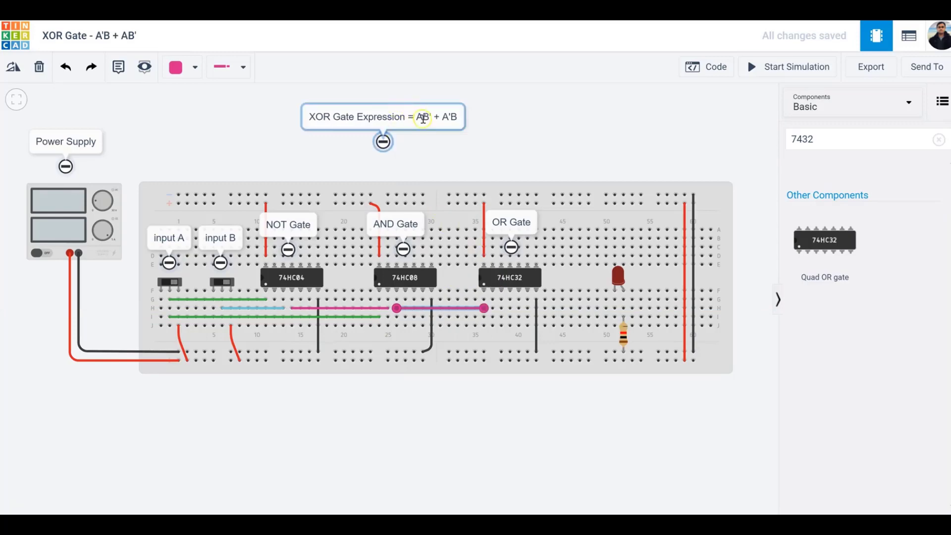
{"action": "double_click", "coordinate": [417, 116]}
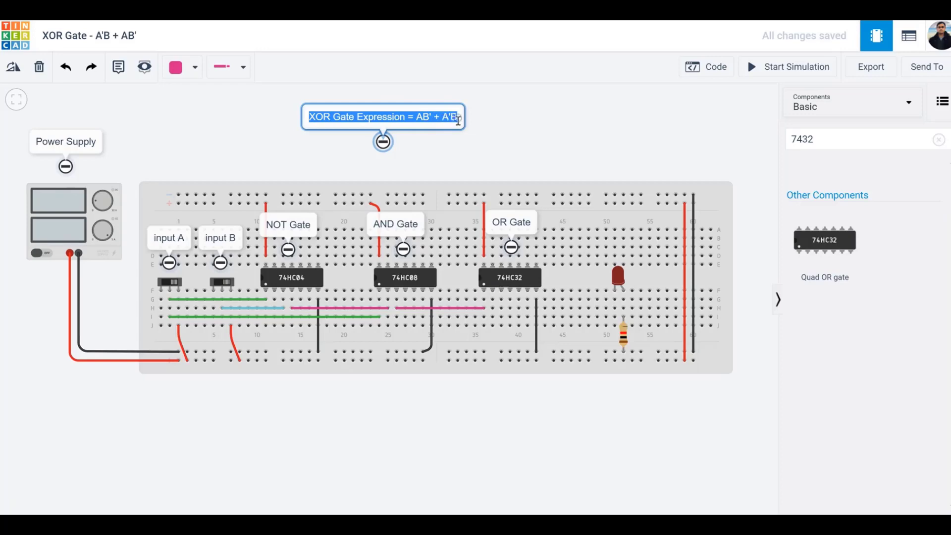
{"action": "left_click", "coordinate": [365, 414]}
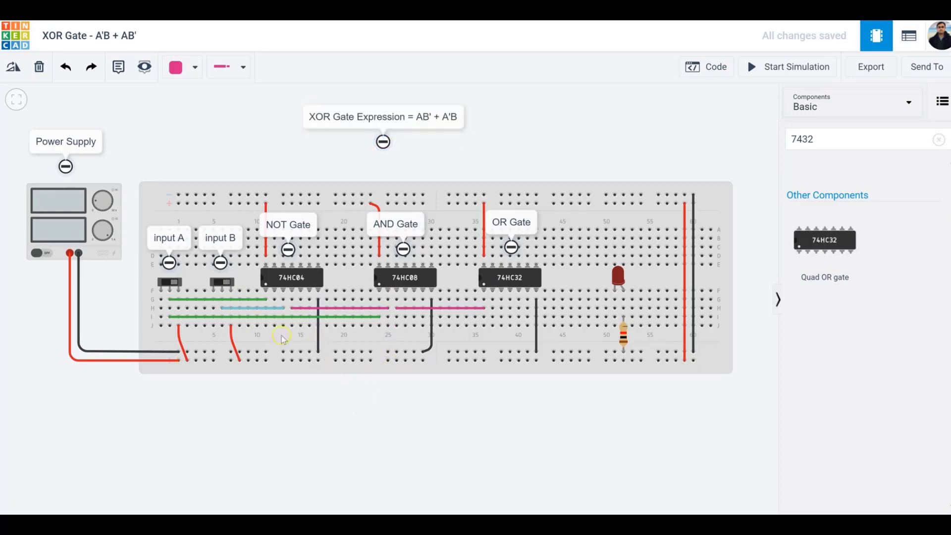
{"action": "left_click", "coordinate": [274, 299]}
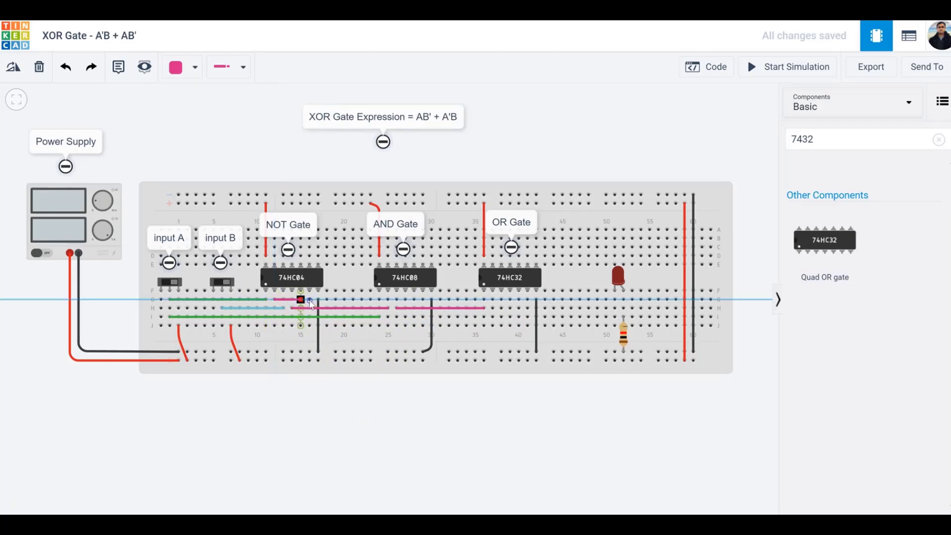
{"action": "left_click", "coordinate": [405, 299]}
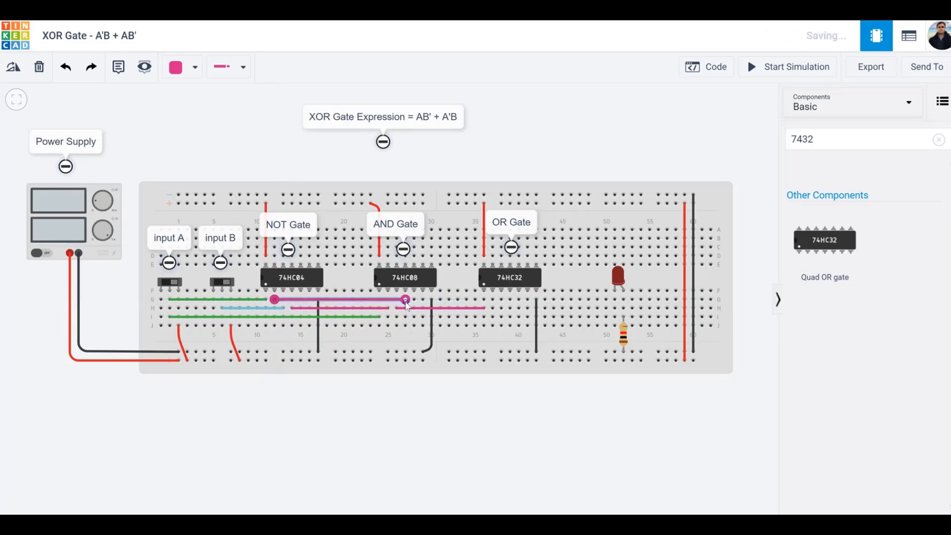
{"action": "left_click", "coordinate": [182, 73]}
{"action": "left_click", "coordinate": [197, 178]}
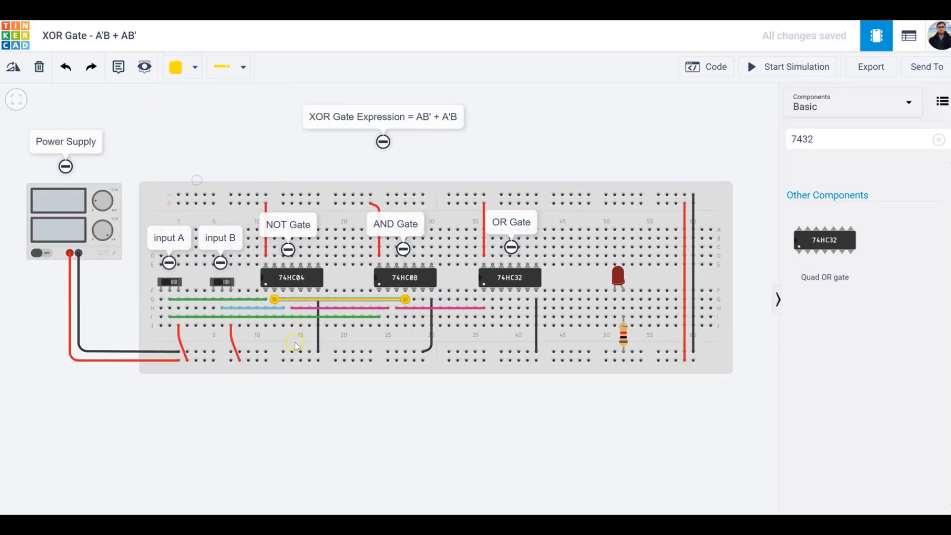
{"action": "left_click", "coordinate": [506, 123]}
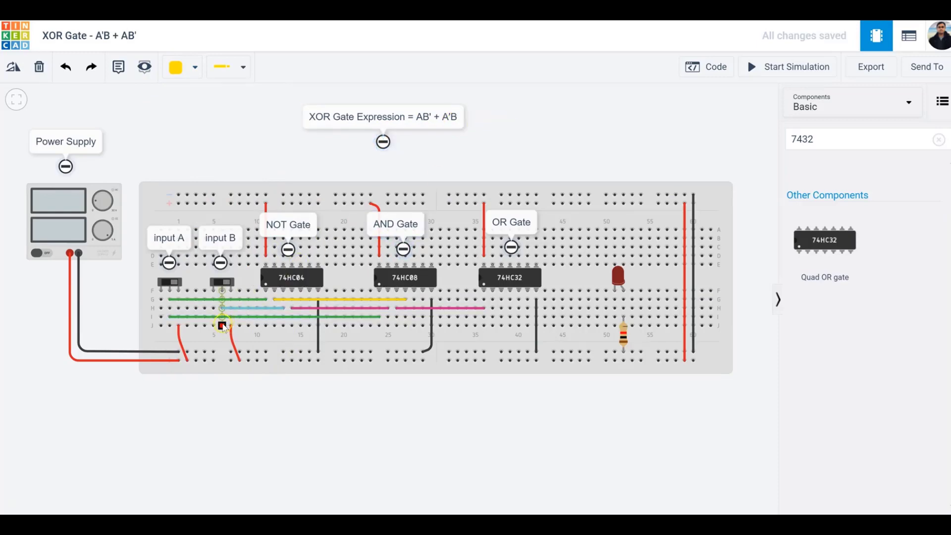
Wire input B's common terminal to pin 5 of the 74HC08 along row J and color the wire turquoise.
{"action": "left_click", "coordinate": [222, 326]}
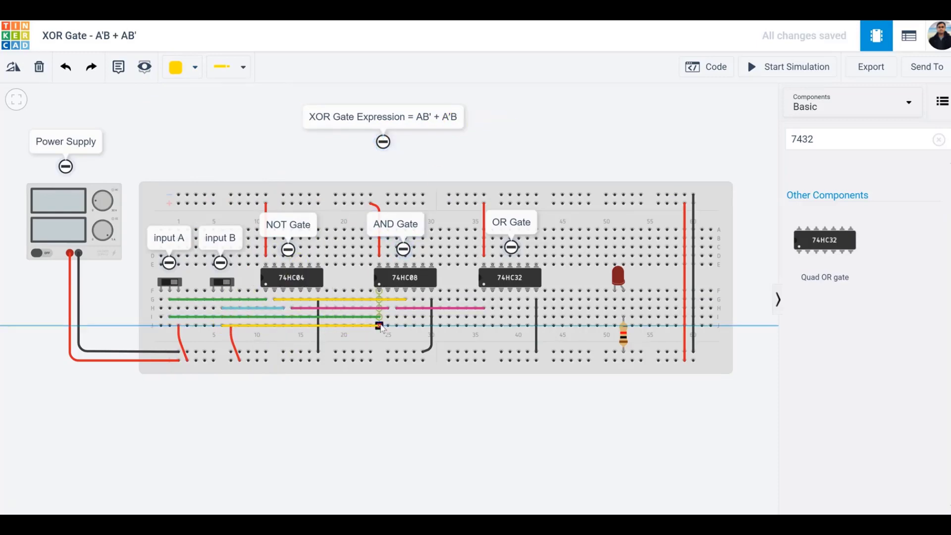
{"action": "left_click", "coordinate": [414, 326]}
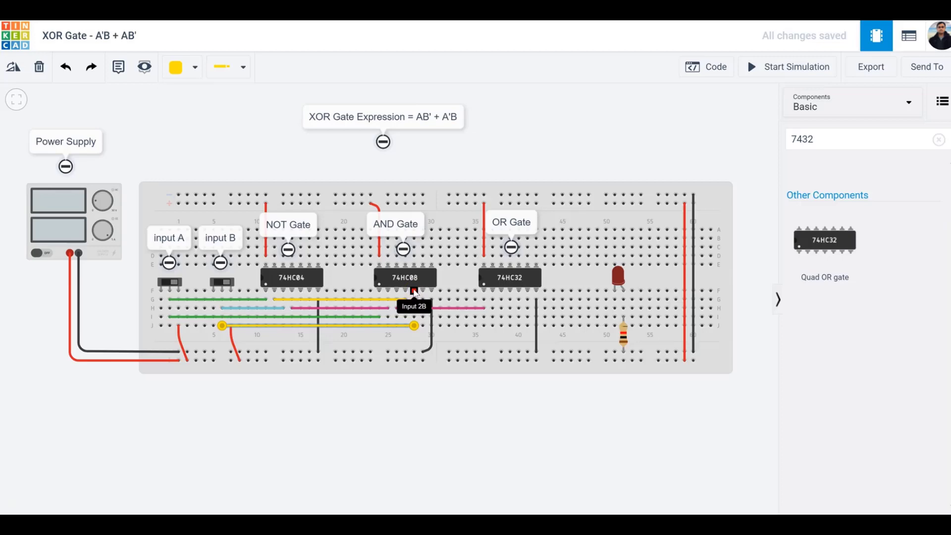
{"action": "left_click", "coordinate": [365, 334]}
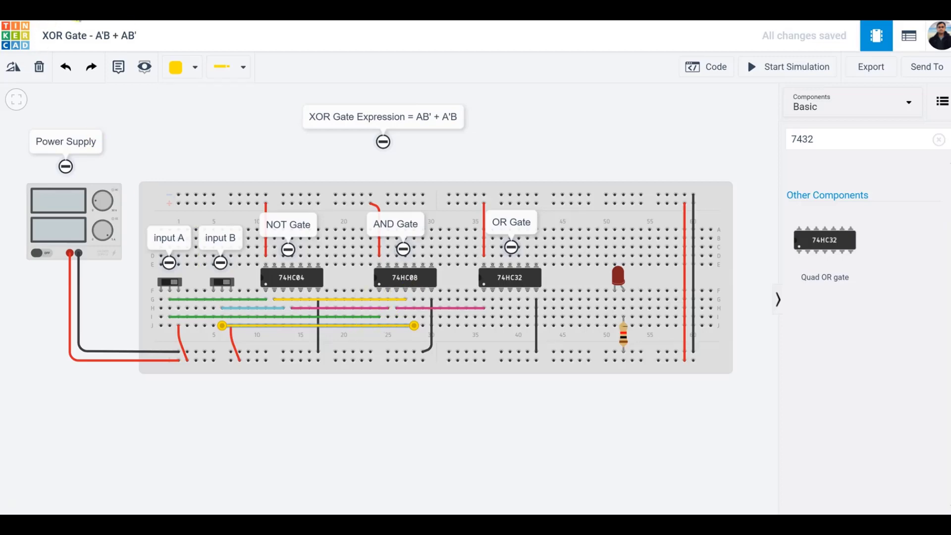
{"action": "left_click", "coordinate": [189, 67]}
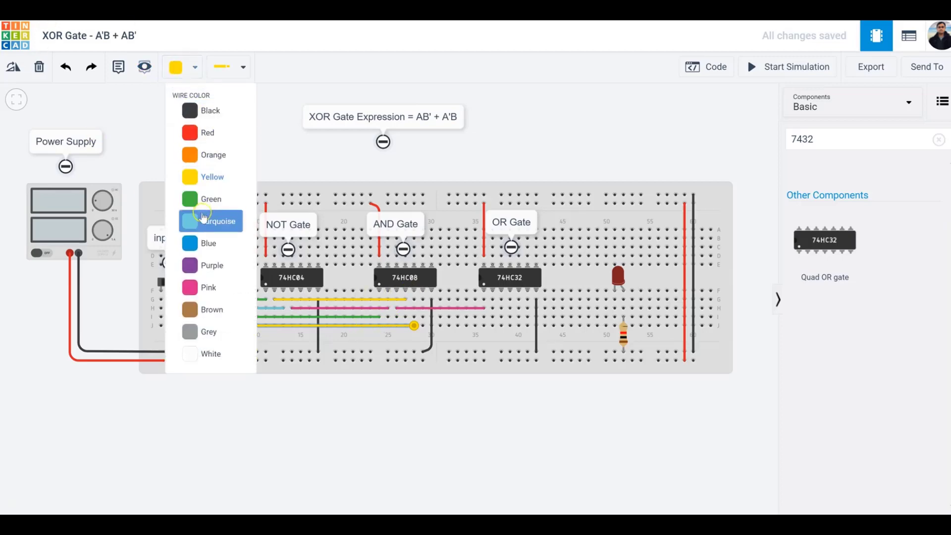
{"action": "left_click", "coordinate": [204, 219]}
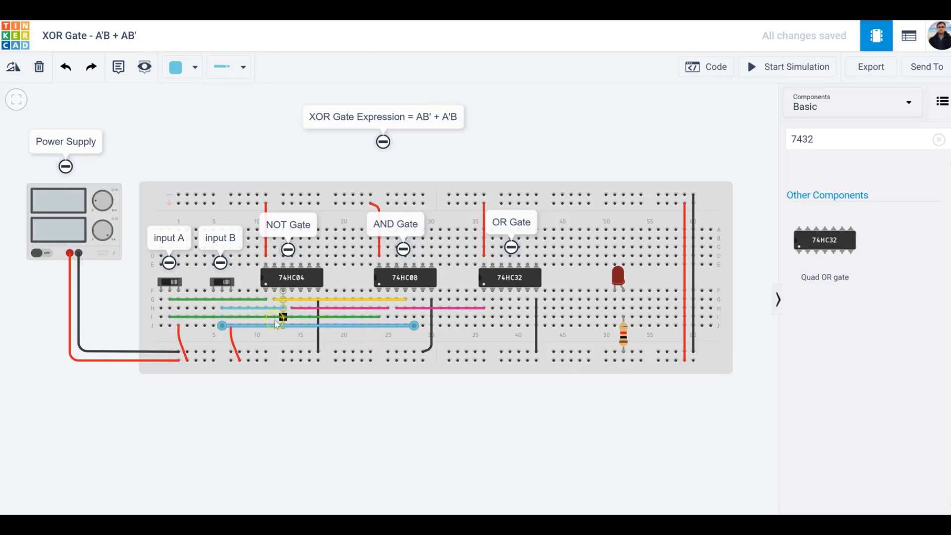
{"action": "left_click", "coordinate": [214, 317]}
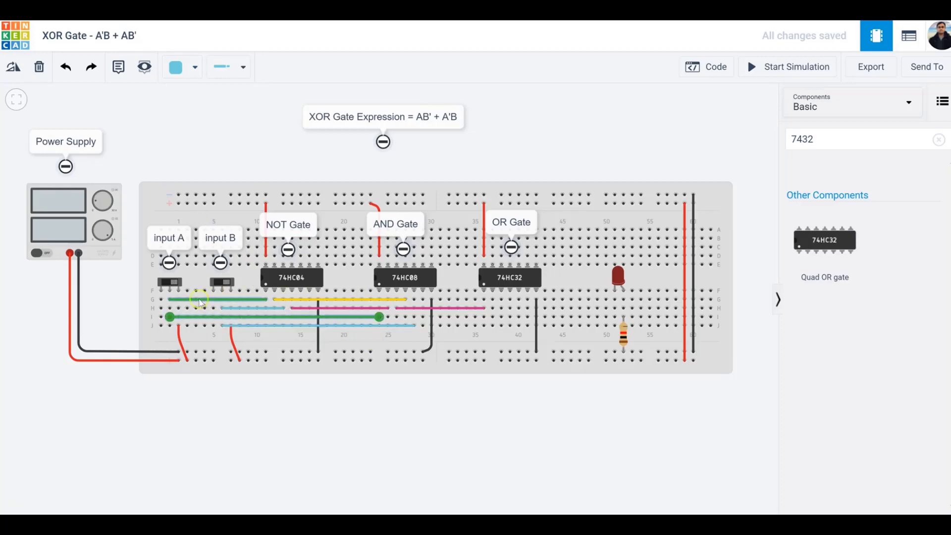
{"action": "left_click", "coordinate": [386, 342]}
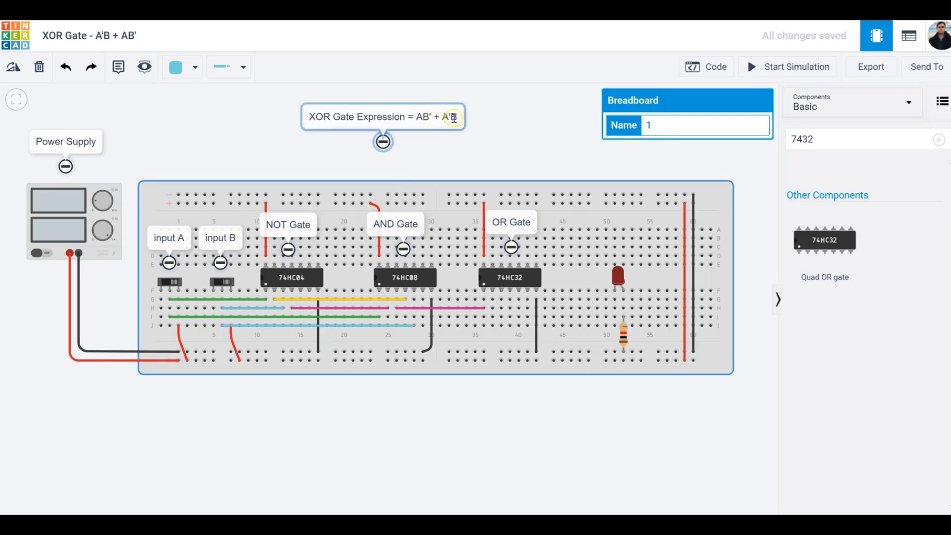
Recolor the wire between 74HC08 pin 3 and 74HC32 pin 1 orange.
{"action": "left_click", "coordinate": [457, 309]}
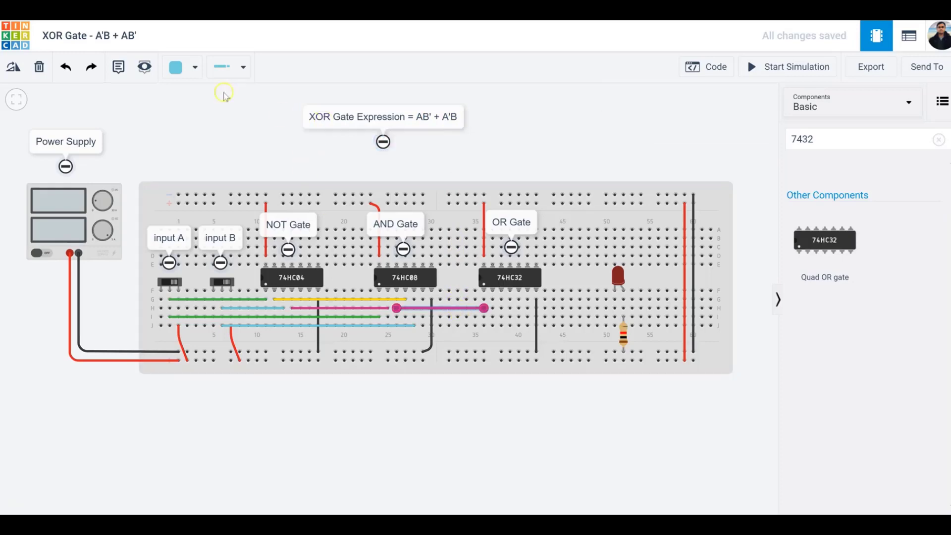
{"action": "left_click", "coordinate": [175, 66]}
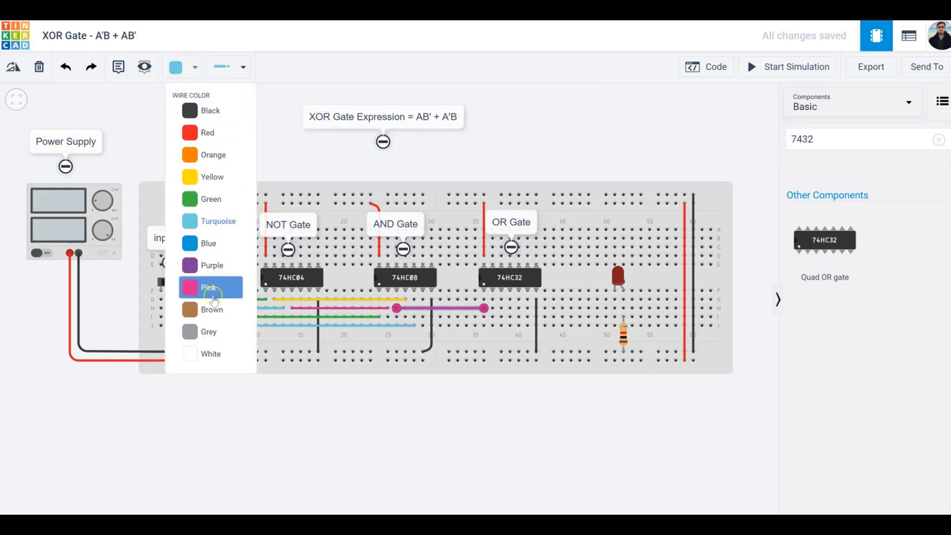
{"action": "left_click", "coordinate": [190, 155]}
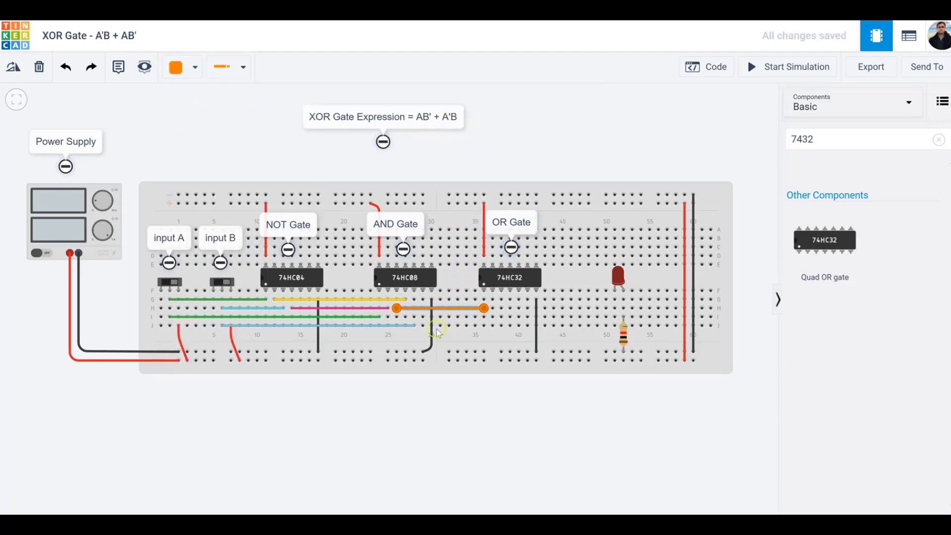
Wire 74HC08 pin 6 to 74HC32 pin 2 along row I, and 74HC32 pin 3 to the LED's leg in column 51 along row G.
{"action": "left_click", "coordinate": [422, 318]}
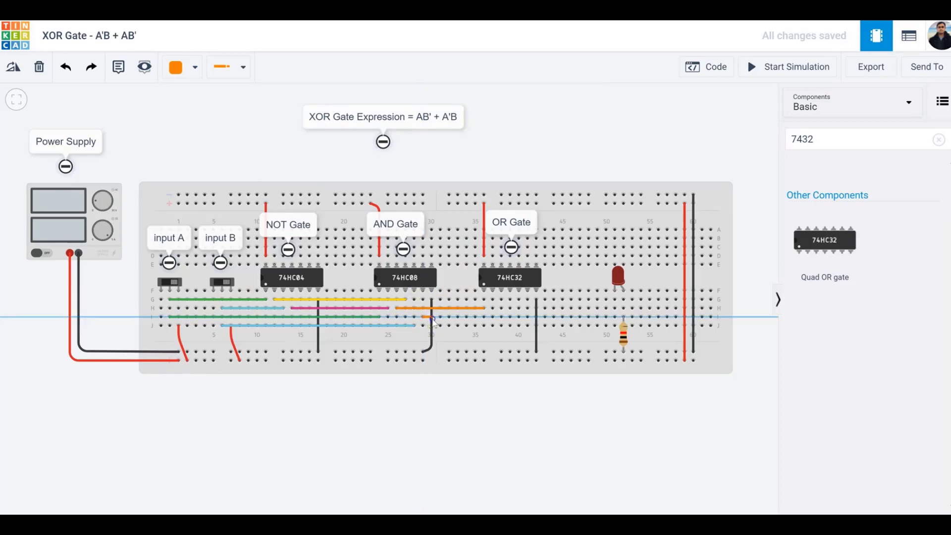
{"action": "left_click", "coordinate": [493, 318]}
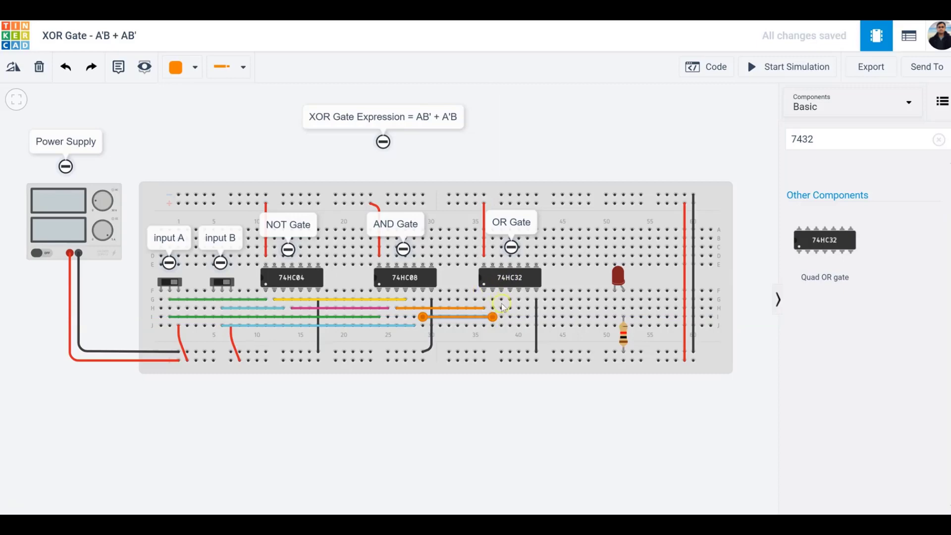
{"action": "left_click", "coordinate": [502, 300]}
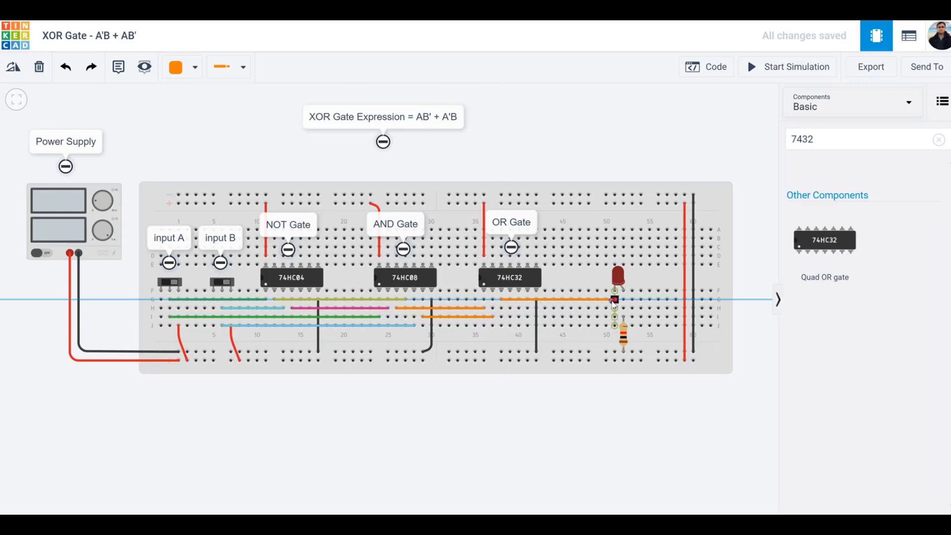
{"action": "left_click", "coordinate": [615, 300]}
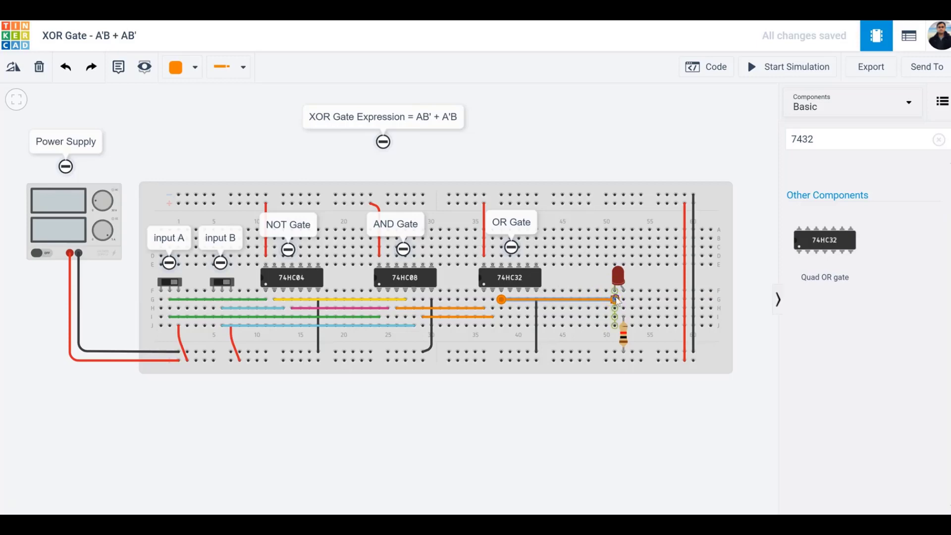
Move the OR output wire's end to the LED's leg in column 52 and shift the resistor to the leg in column 51.
{"action": "left_click_drag", "start_coordinate": [616, 300], "coordinate": [624, 299]}
{"action": "left_click_drag", "start_coordinate": [625, 333], "coordinate": [615, 337]}
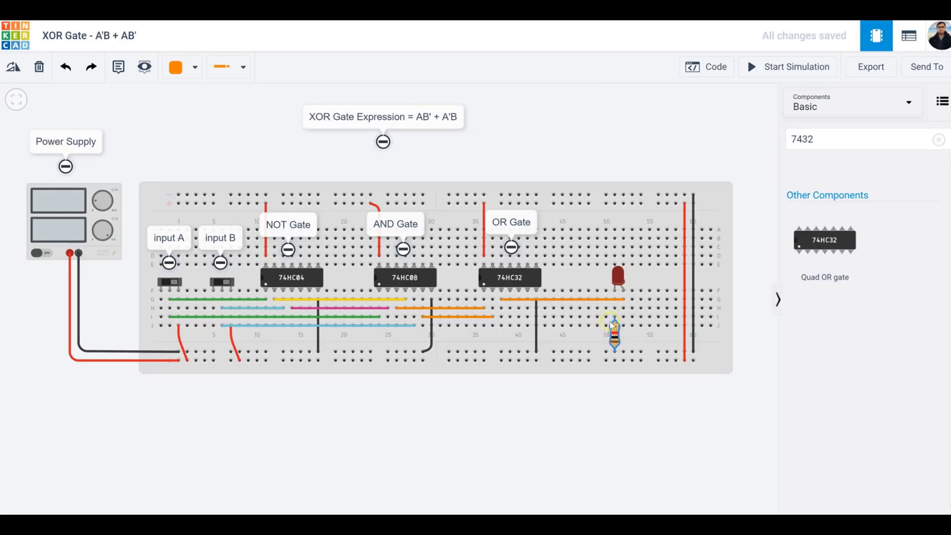
Clear the component search and inspect the LED resistor's resistance and unit, keeping kΩ.
{"action": "left_click", "coordinate": [938, 140]}
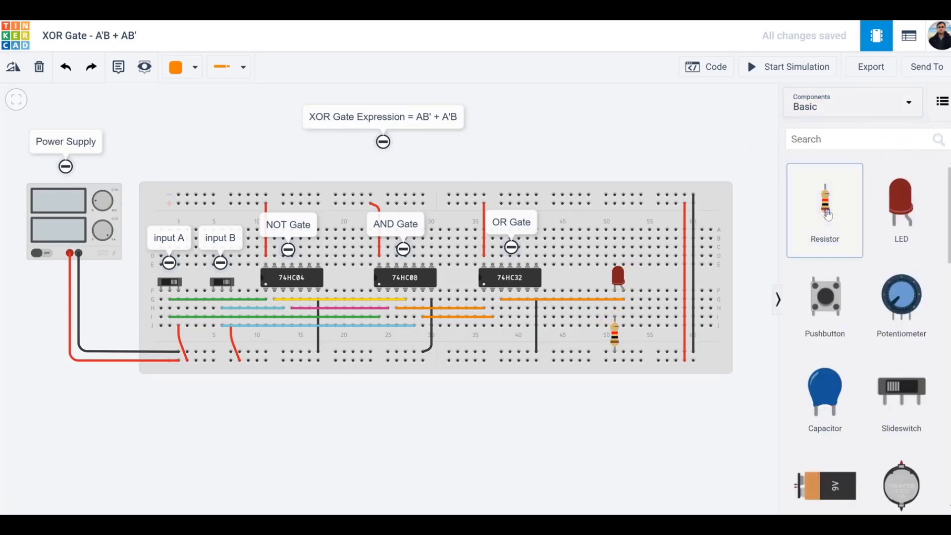
{"action": "left_click_drag", "start_coordinate": [825, 203], "coordinate": [650, 239]}
{"action": "left_click_drag", "start_coordinate": [633, 276], "coordinate": [615, 338]}
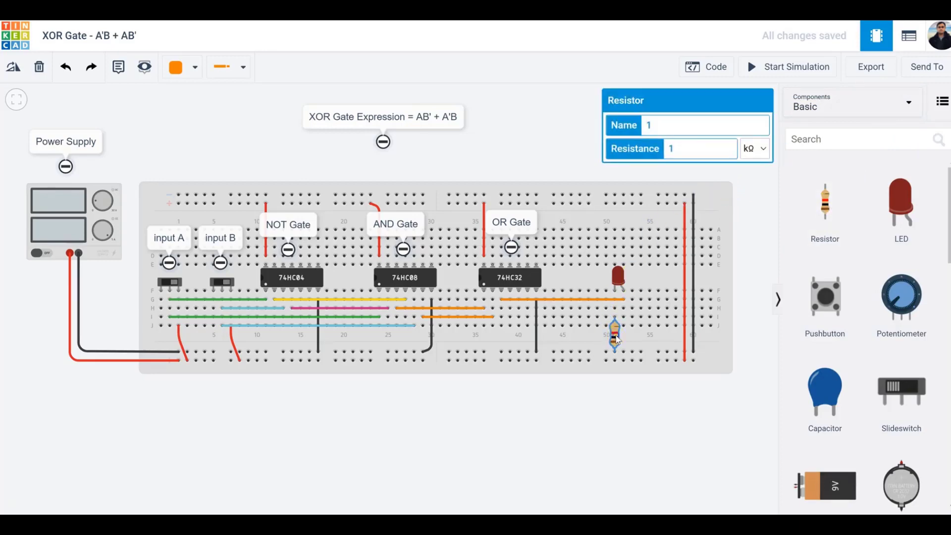
{"action": "left_click", "coordinate": [671, 144]}
{"action": "left_click", "coordinate": [761, 148]}
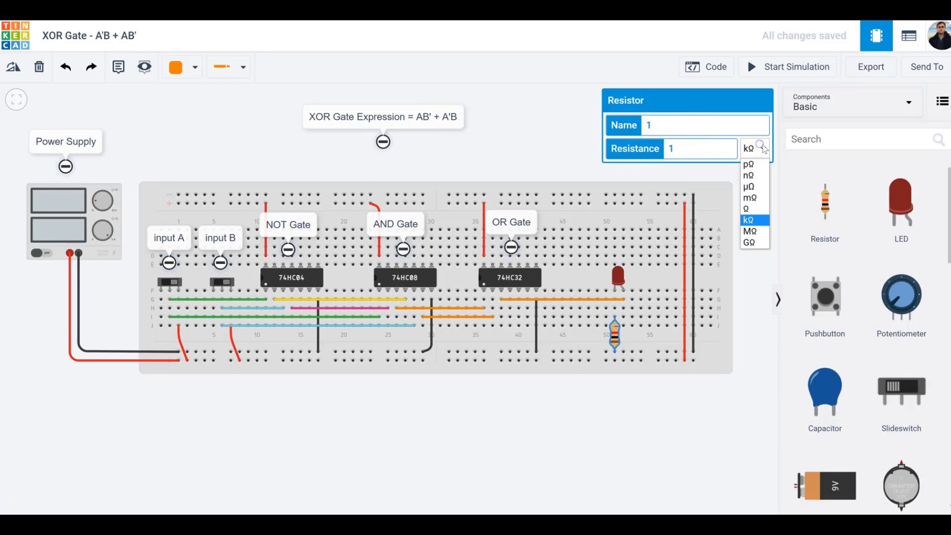
{"action": "left_click", "coordinate": [758, 217]}
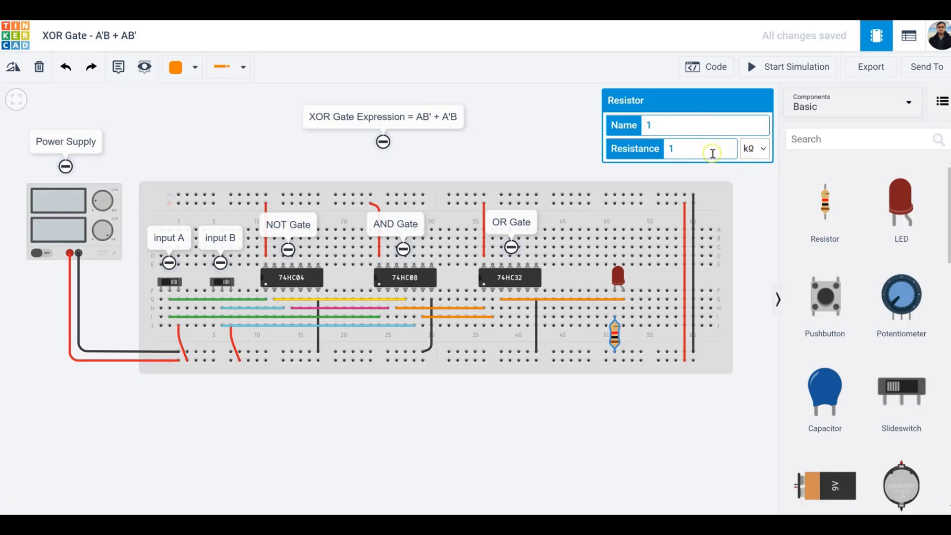
{"action": "left_click", "coordinate": [761, 195]}
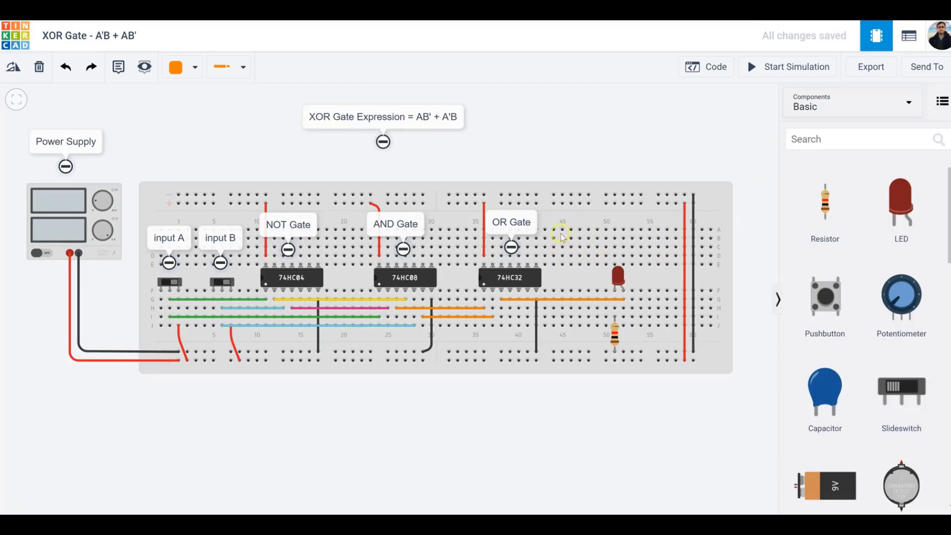
Check the power supply's voltage and current settings and start the simulation to test the circuit.
{"action": "left_click", "coordinate": [101, 223]}
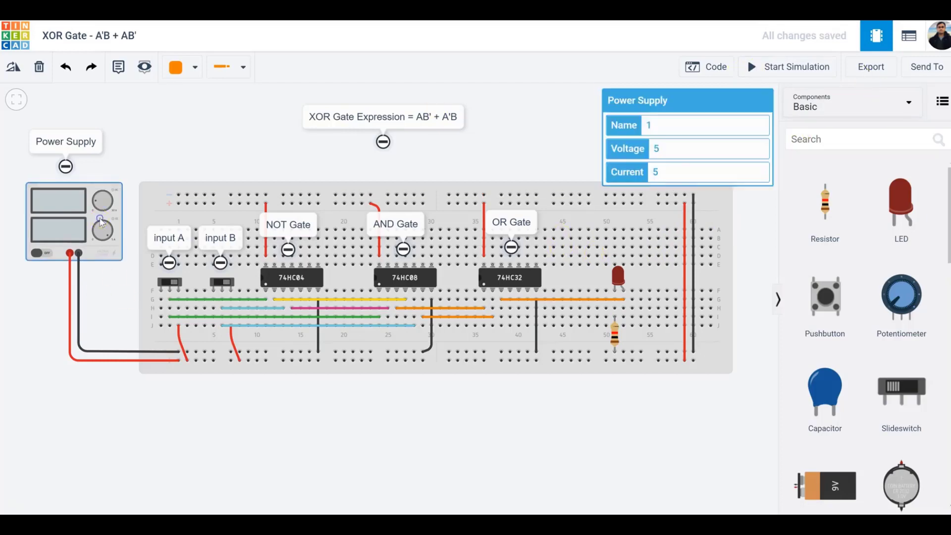
{"action": "left_click", "coordinate": [790, 69]}
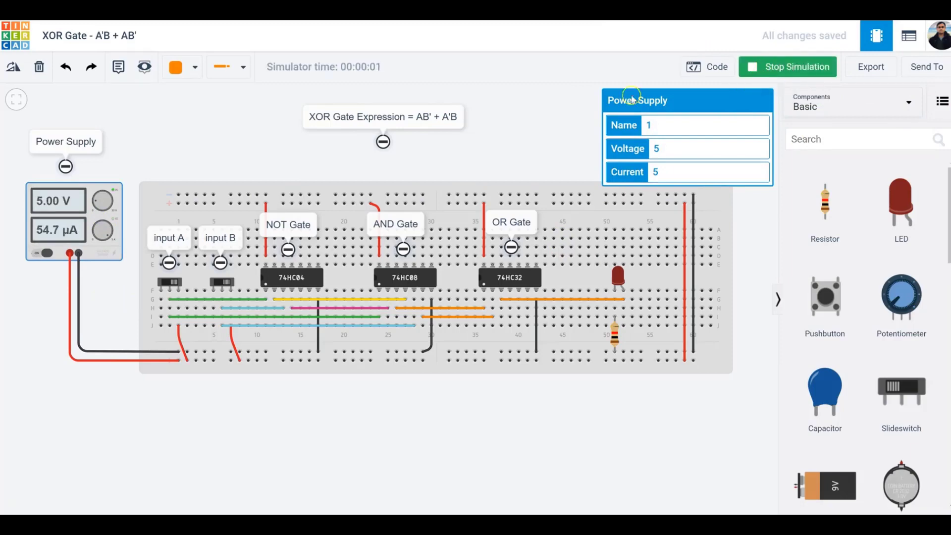
{"action": "left_click", "coordinate": [187, 270]}
{"action": "left_click", "coordinate": [164, 283]}
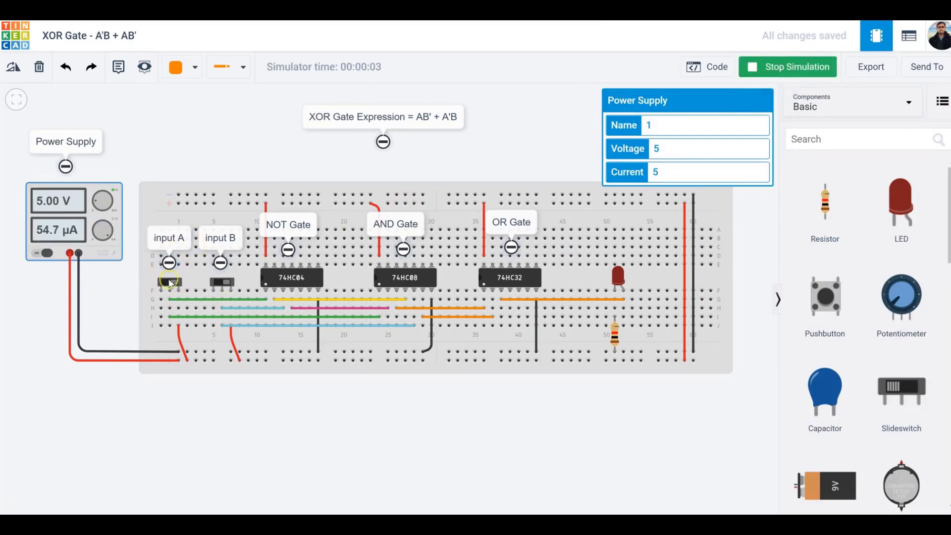
{"action": "left_click", "coordinate": [198, 285]}
{"action": "left_click", "coordinate": [176, 283]}
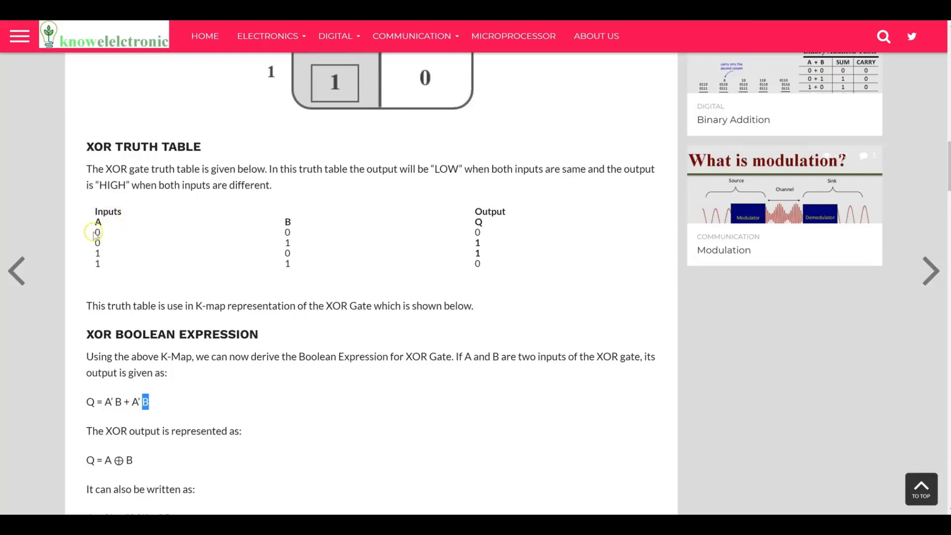
Highlight the first two rows of the XOR truth table on the web page to review their inputs and outputs.
{"action": "left_click_drag", "start_coordinate": [95, 233], "coordinate": [303, 234]}
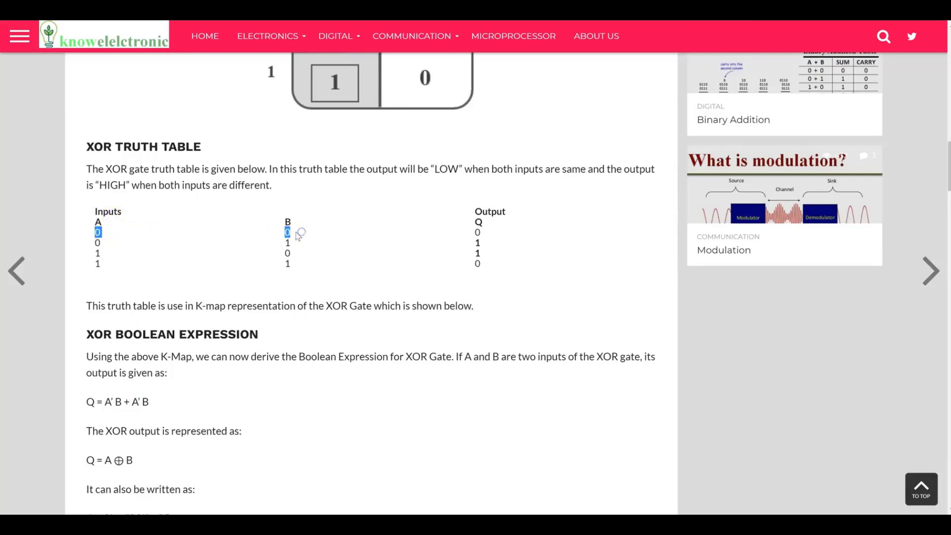
{"action": "left_click_drag", "start_coordinate": [473, 232], "coordinate": [480, 234]}
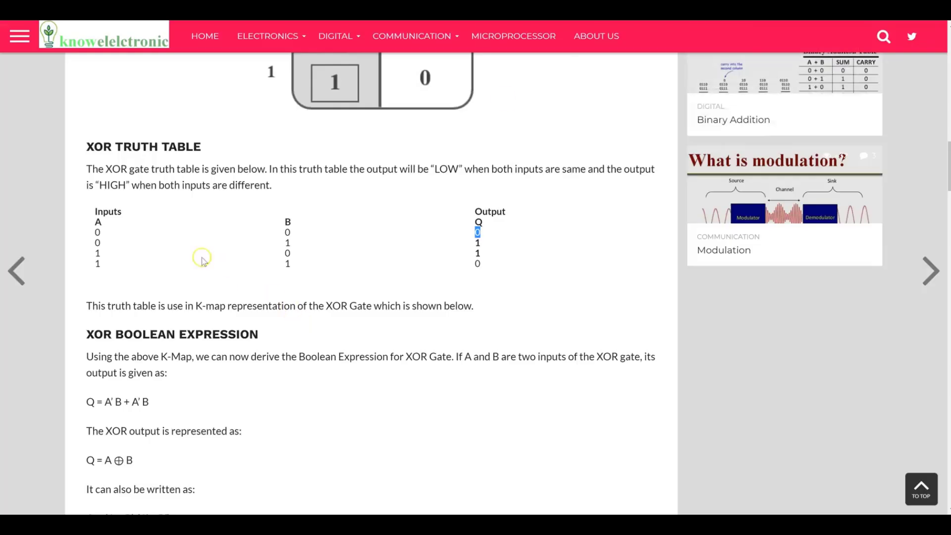
{"action": "left_click_drag", "start_coordinate": [98, 242], "coordinate": [488, 253]}
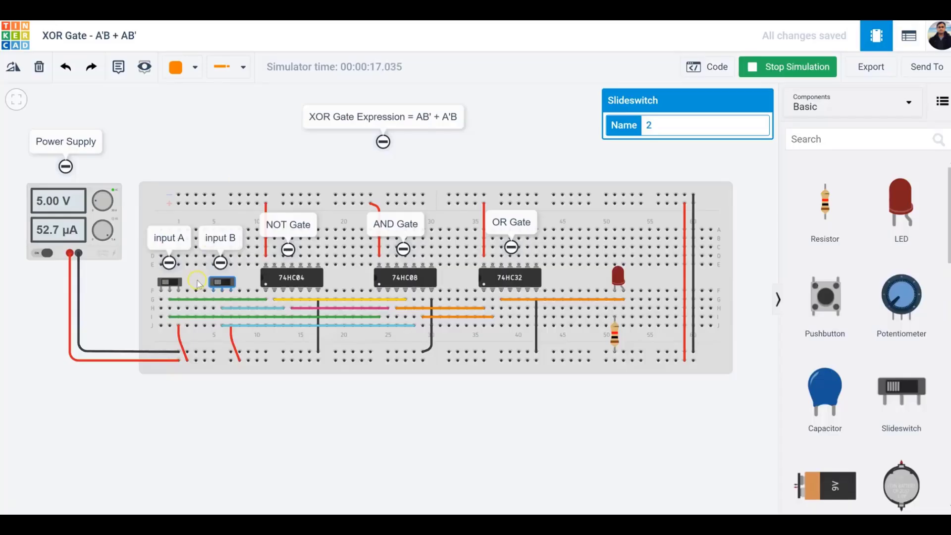
Back in the Tinkercad simulation, test the LED with input B alone high, input A alone high, and both inputs high.
{"action": "left_click", "coordinate": [225, 283]}
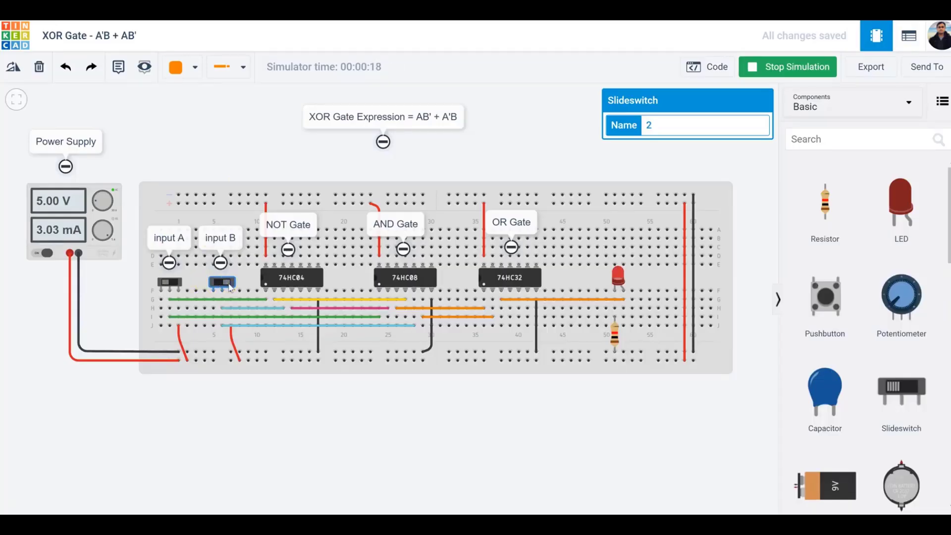
{"action": "left_click", "coordinate": [232, 279]}
{"action": "left_click", "coordinate": [218, 284]}
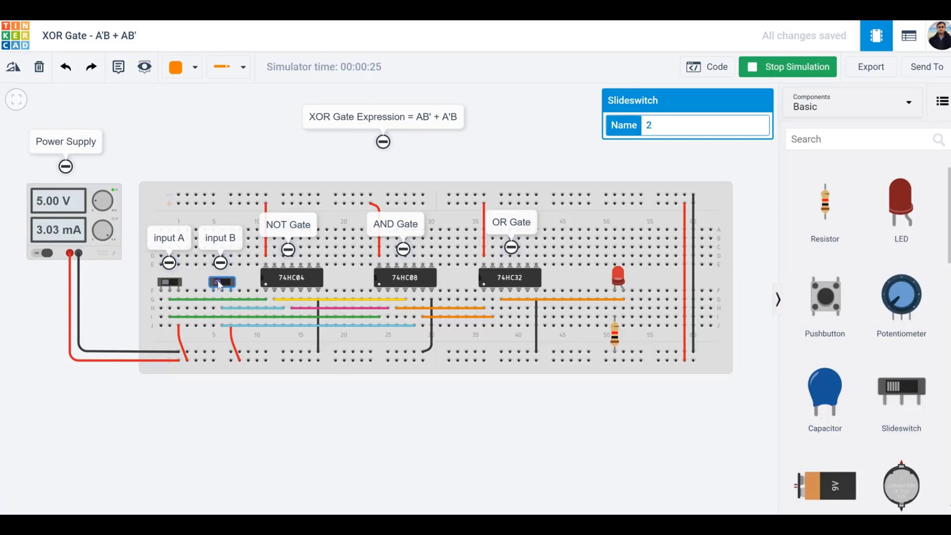
{"action": "left_click", "coordinate": [176, 284]}
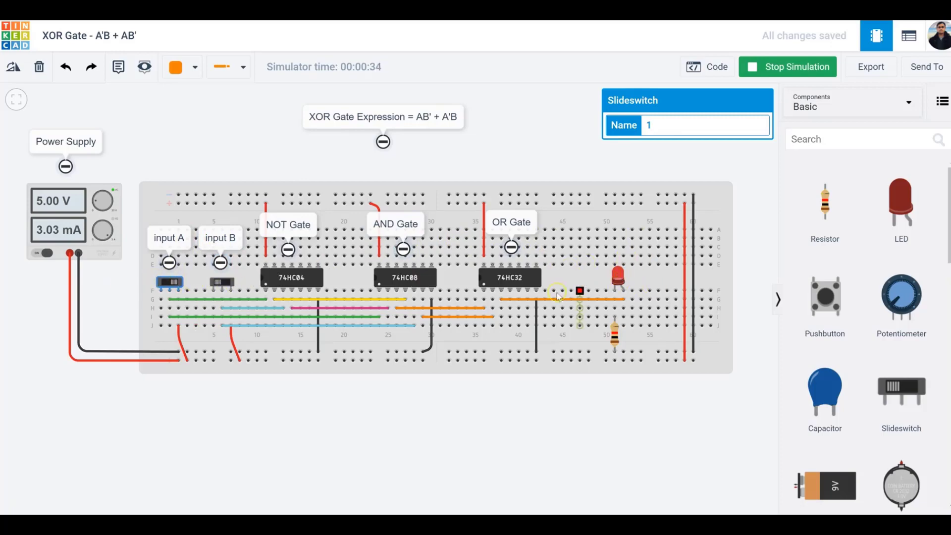
{"action": "left_click", "coordinate": [223, 285]}
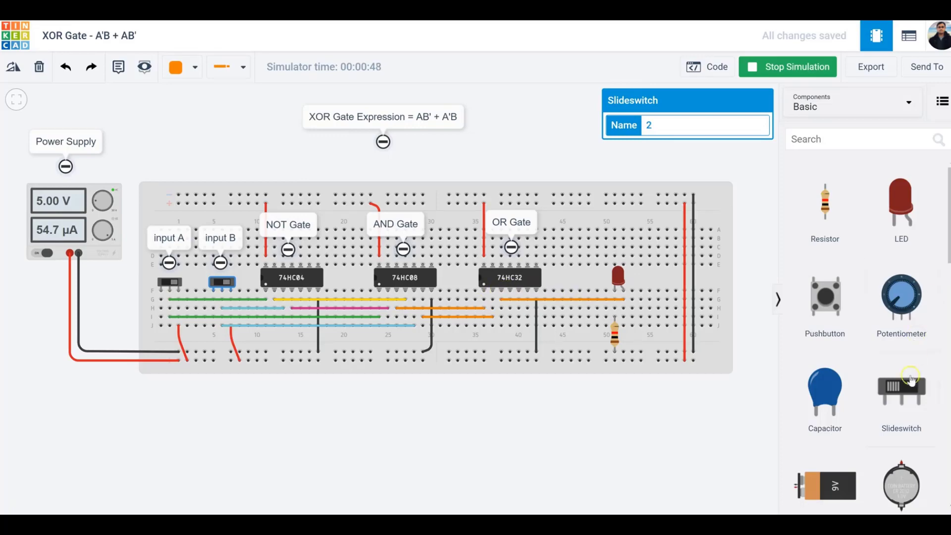
Search the components for a multimeter and place it below the breadboard under the 74HC32.
{"action": "left_click", "coordinate": [888, 134]}
{"action": "type", "text": "mult"}
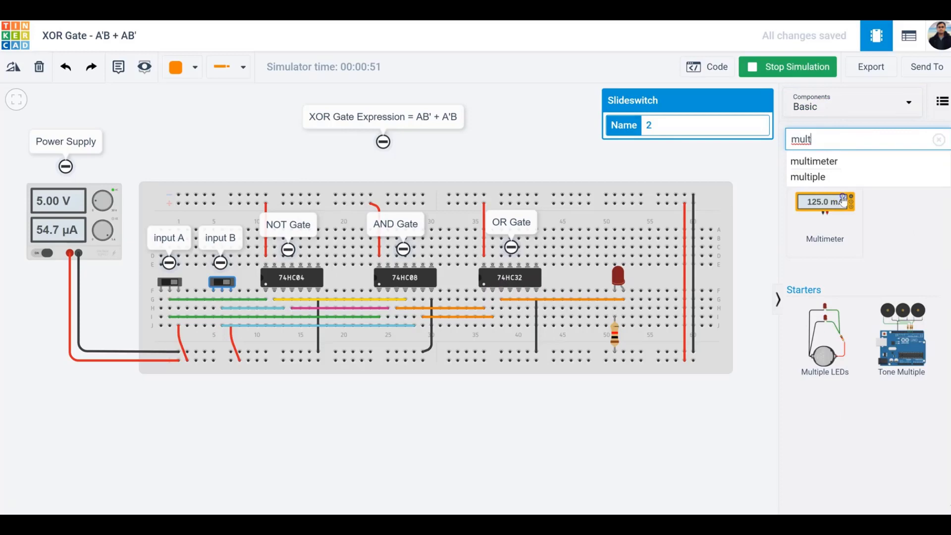
{"action": "left_click_drag", "start_coordinate": [844, 201], "coordinate": [530, 440]}
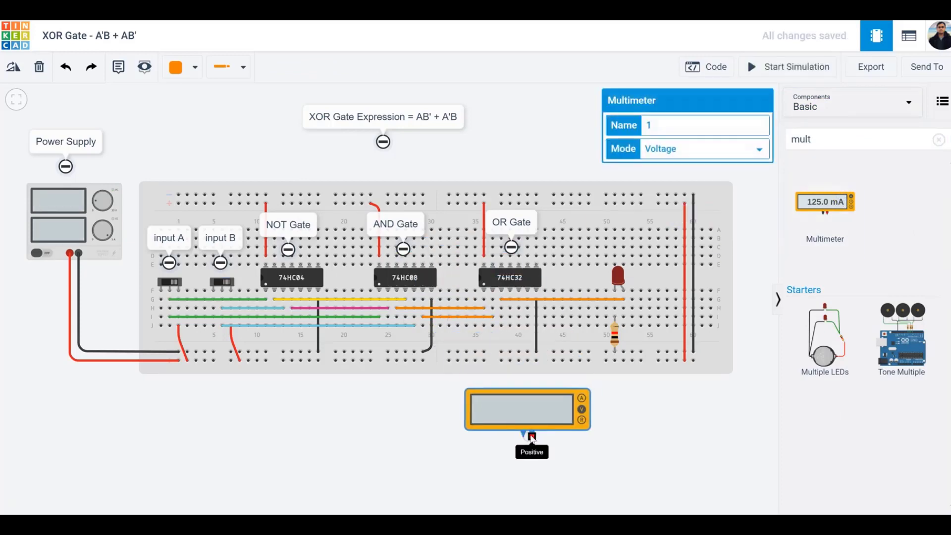
Wire the multimeter's positive terminal to 74HC32 pin 3 in row H and its negative terminal to the lower negative rail.
{"action": "left_click", "coordinate": [530, 436]}
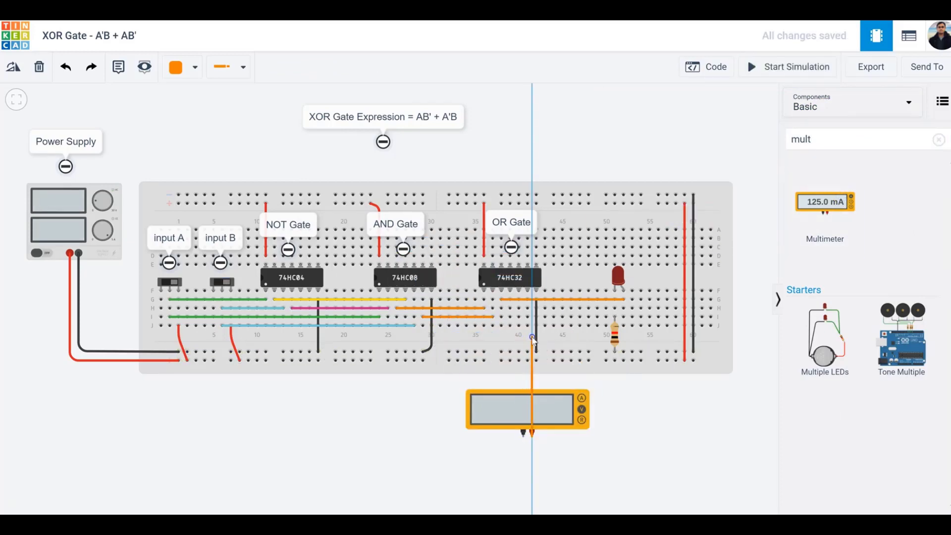
{"action": "left_click", "coordinate": [533, 338]}
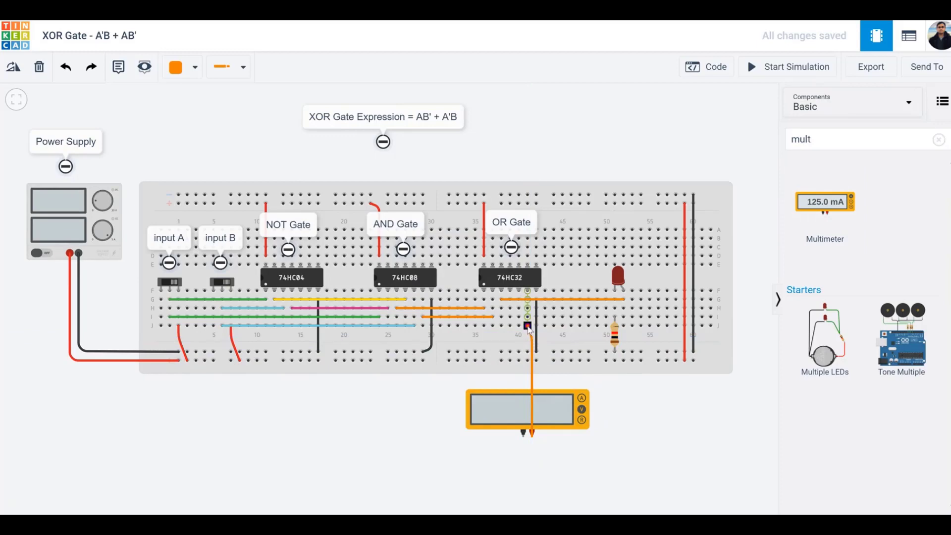
{"action": "left_click", "coordinate": [502, 308]}
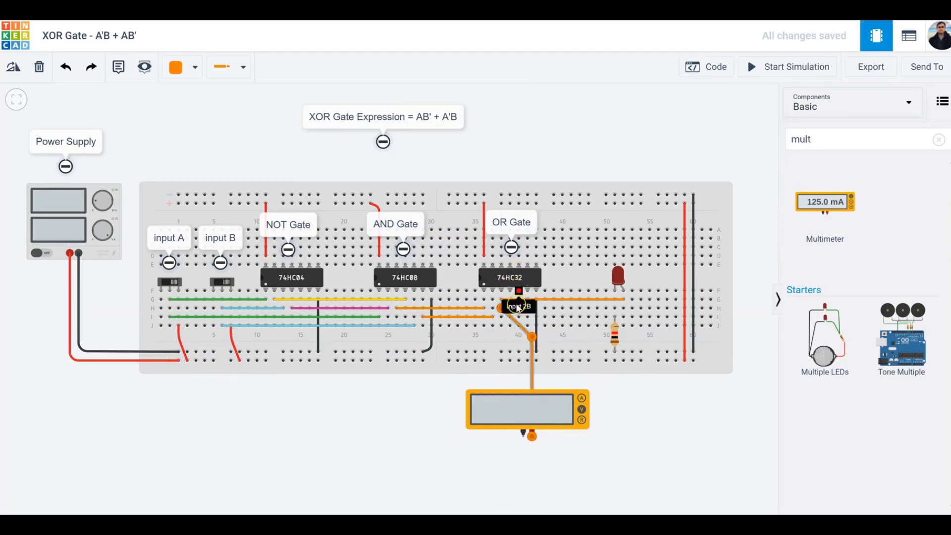
{"action": "left_click", "coordinate": [523, 438]}
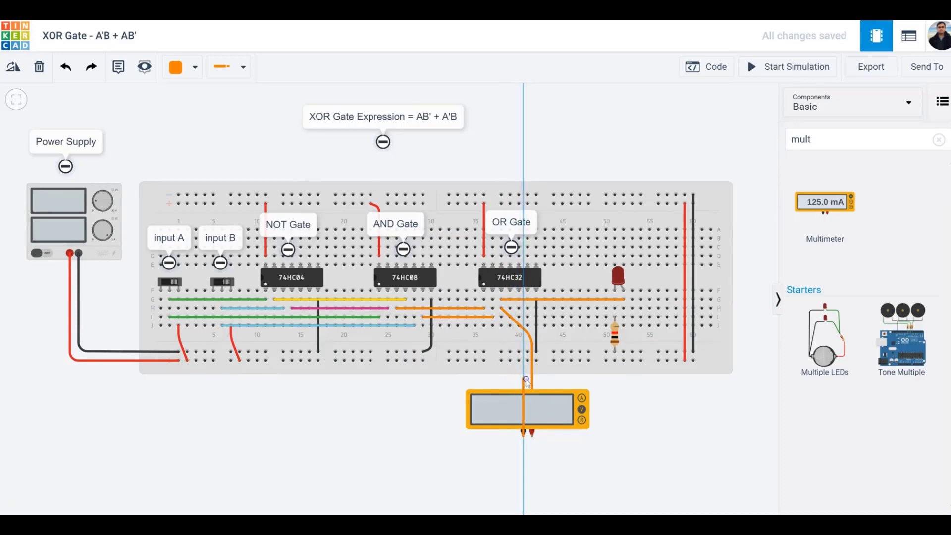
{"action": "left_click", "coordinate": [510, 353]}
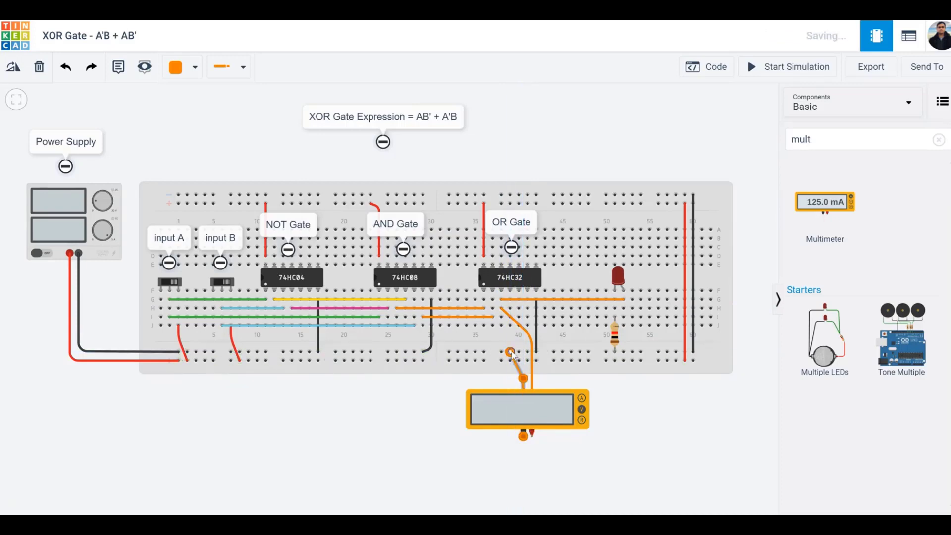
Color the multimeter's negative wire black and its positive wire red.
{"action": "left_click", "coordinate": [195, 67]}
{"action": "left_click", "coordinate": [190, 110]}
{"action": "left_click", "coordinate": [531, 360]}
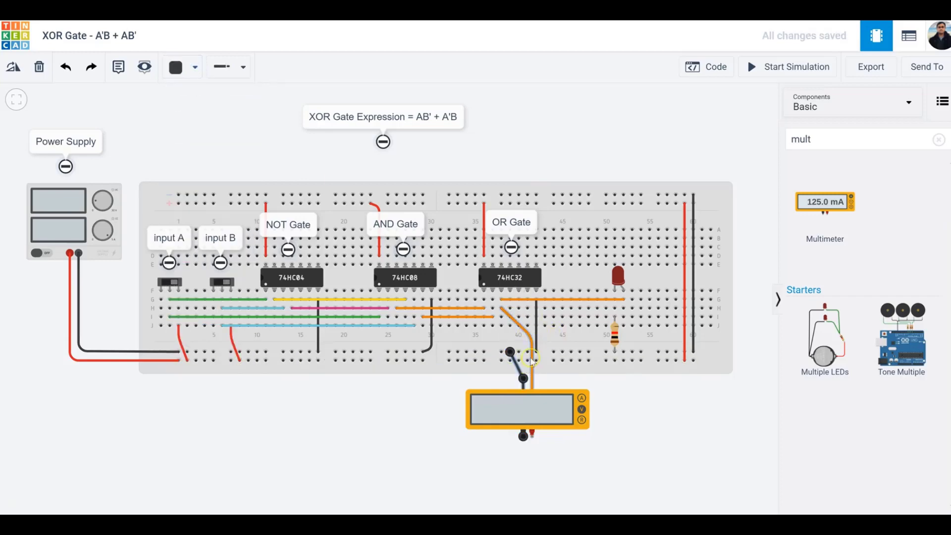
{"action": "left_click", "coordinate": [195, 67]}
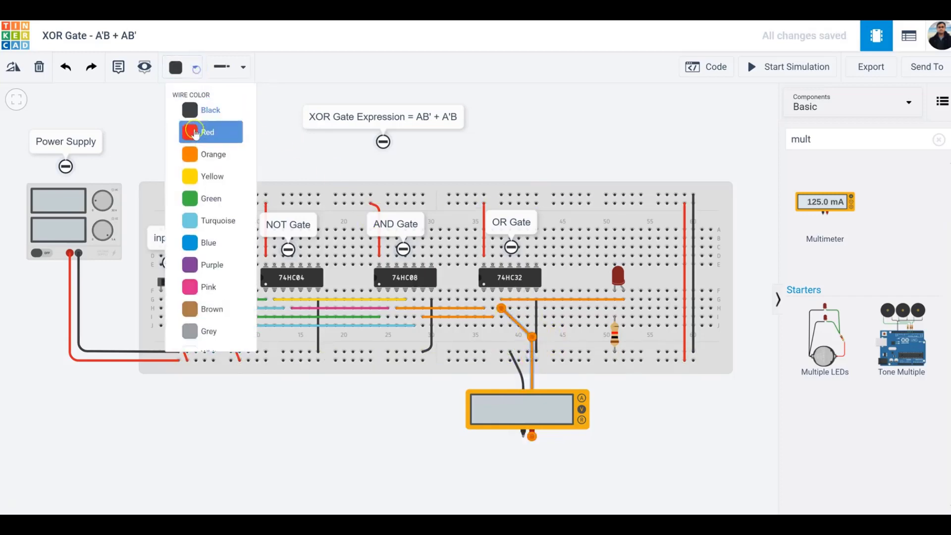
{"action": "left_click", "coordinate": [190, 128]}
Start the simulation and toggle input B with input A low to test the output on the multimeter.
{"action": "left_click", "coordinate": [777, 67]}
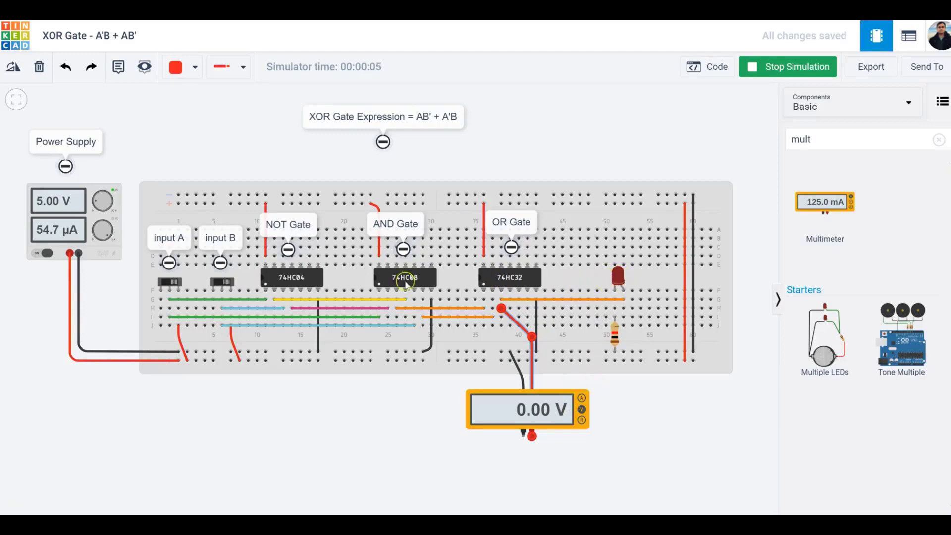
{"action": "left_click", "coordinate": [188, 286]}
{"action": "left_click", "coordinate": [220, 285]}
{"action": "left_click", "coordinate": [220, 285]}
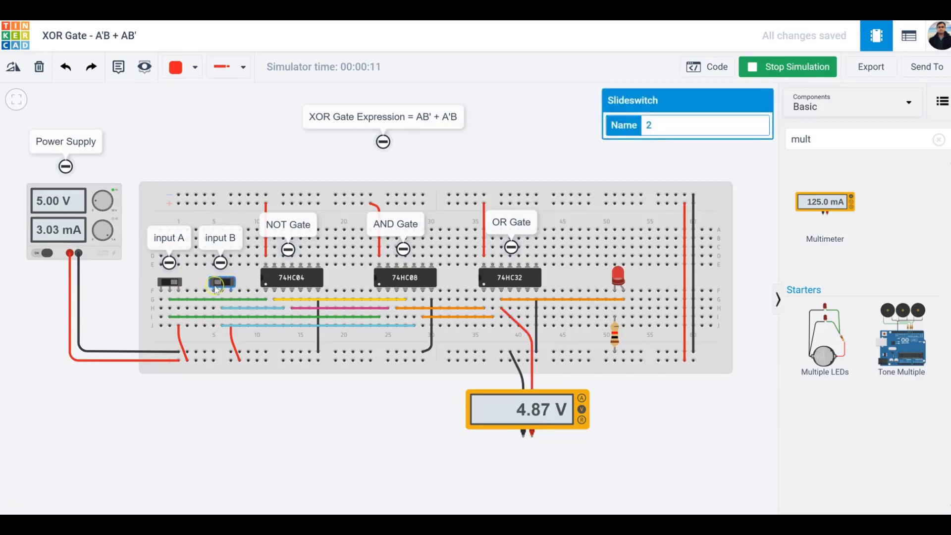